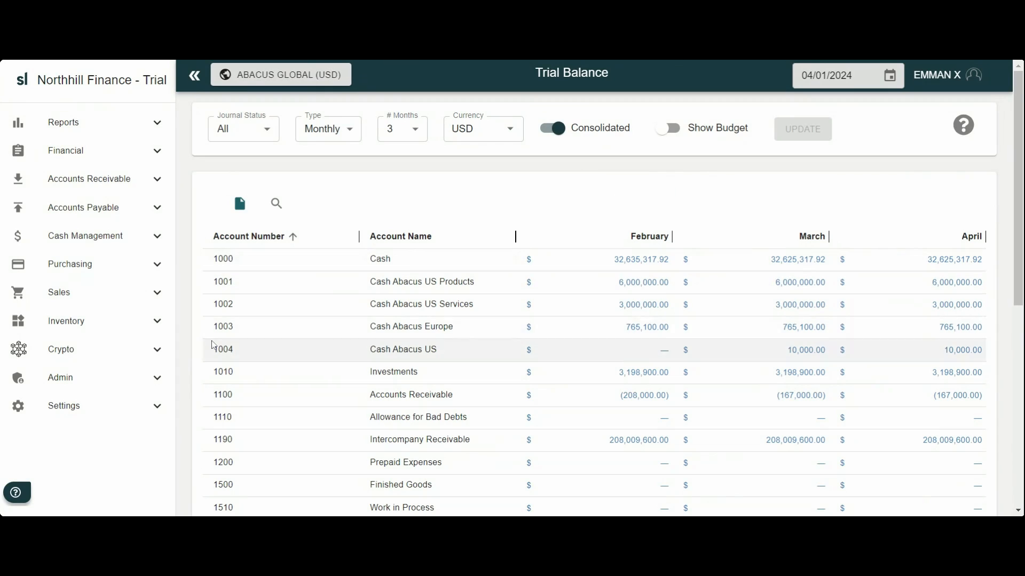
# Enable Allow Intercompany Entries and Allow Intercompany Eliminations in the system settings and save the changes
pyautogui.click(136, 402)
pyautogui.scroll(-4, 139, 407)
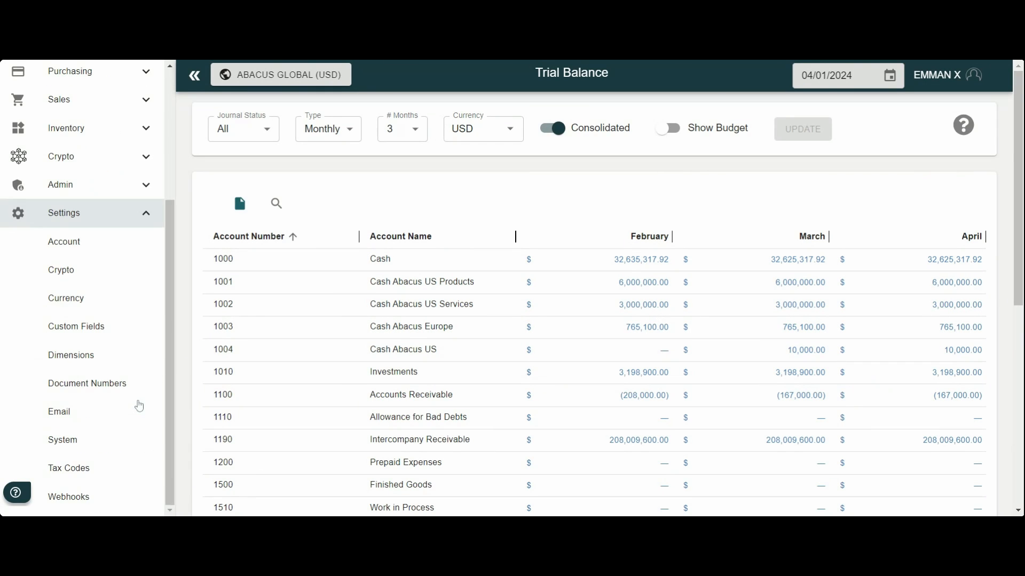
pyautogui.click(100, 453)
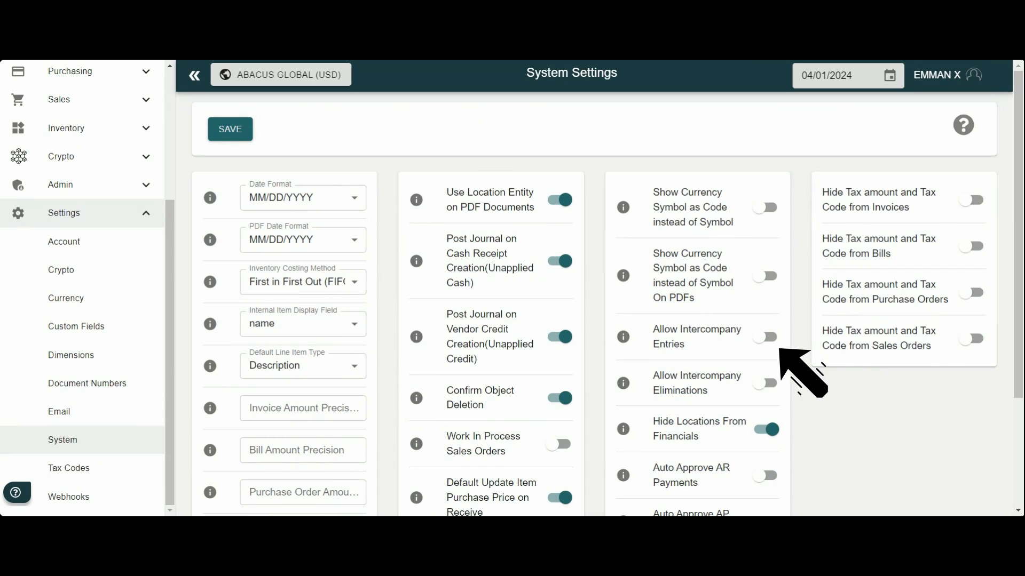
pyautogui.click(761, 341)
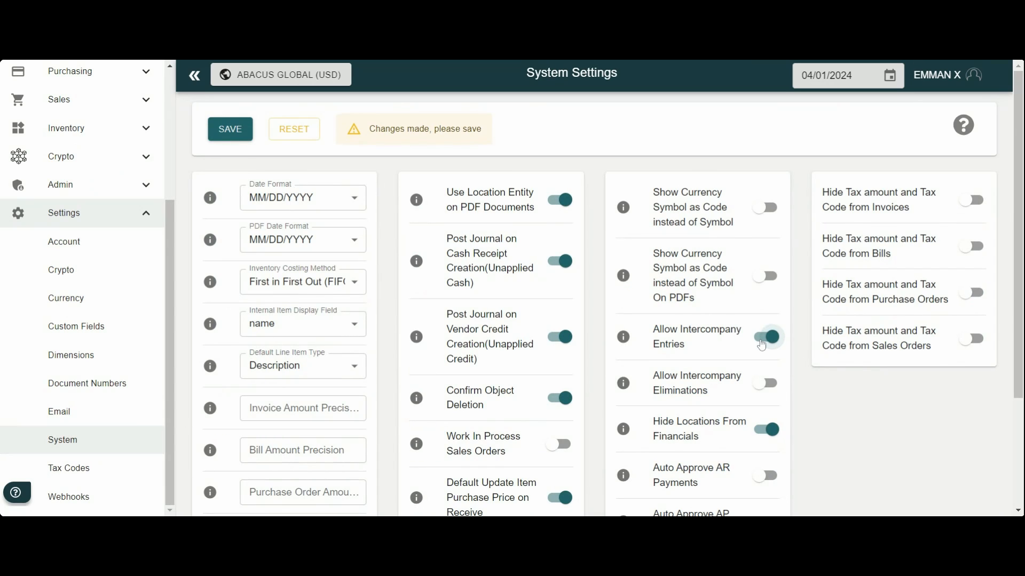
pyautogui.click(766, 386)
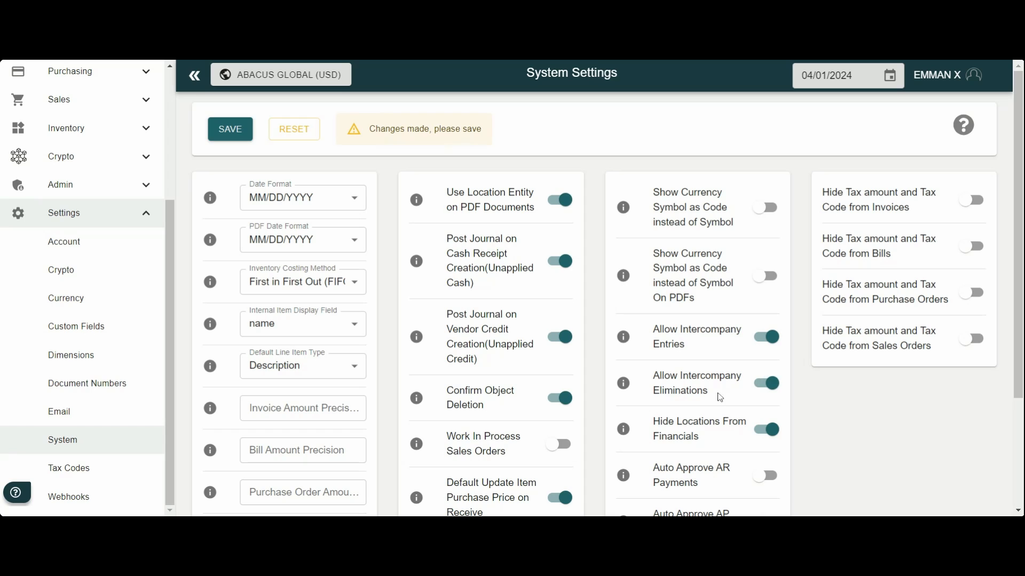
pyautogui.click(243, 123)
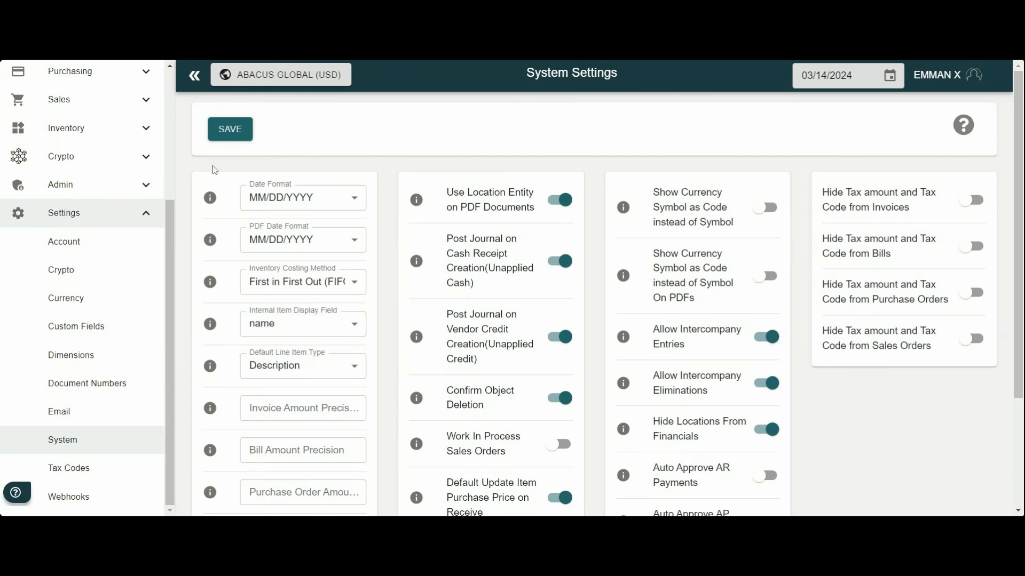
# Start a new ledger account numbered 1190, using "Intercompany Receivable due from Abacus US" as both name and description
pyautogui.scroll(2, 108, 148)
pyautogui.scroll(3, 108, 148)
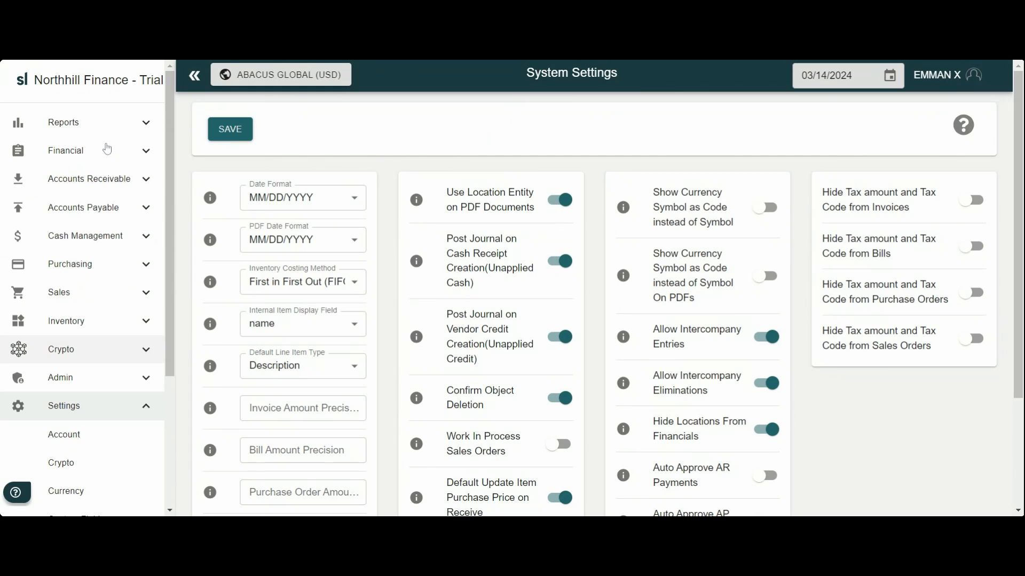
pyautogui.click(80, 151)
pyautogui.click(69, 207)
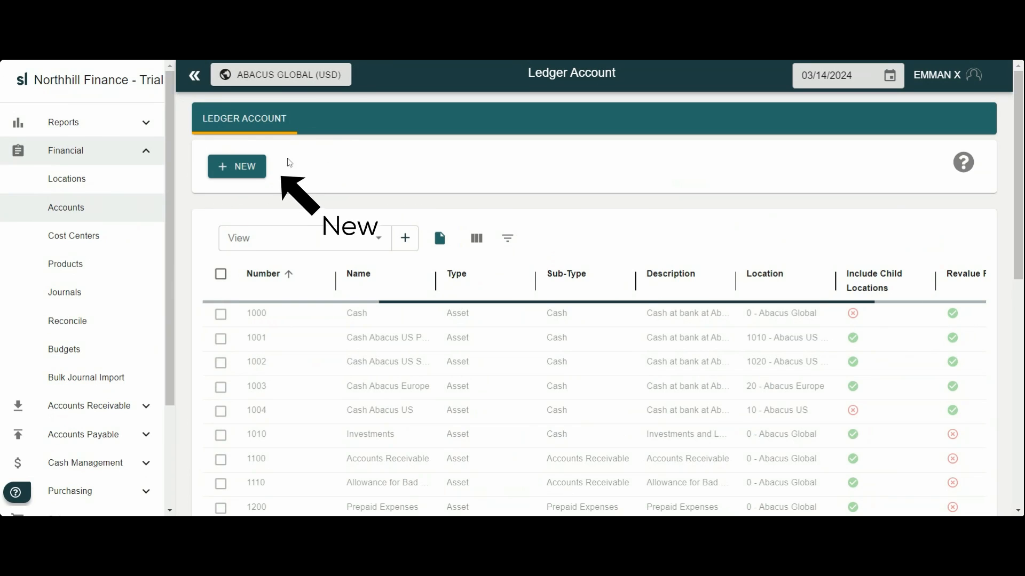
pyautogui.click(257, 165)
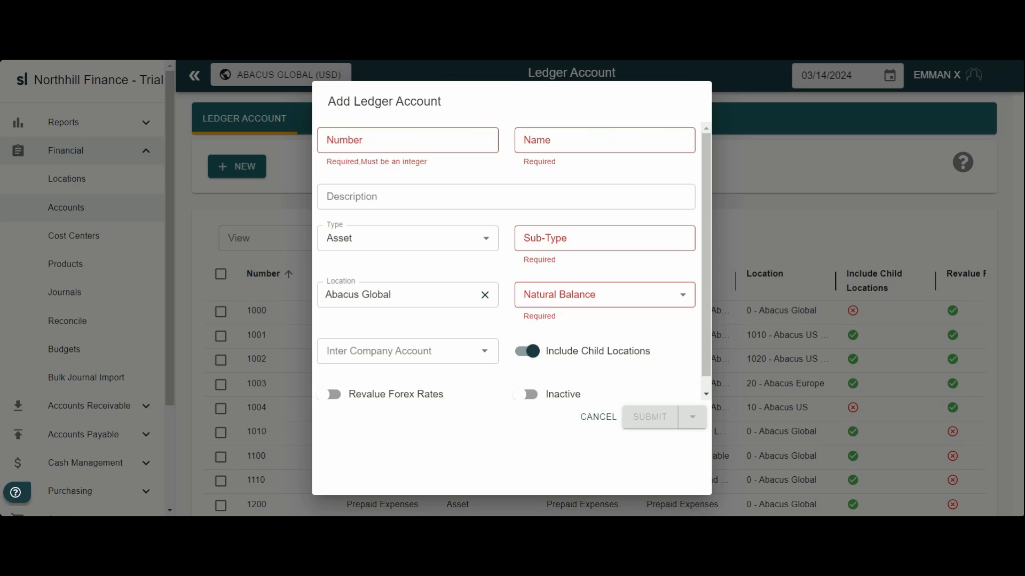
pyautogui.click(408, 140)
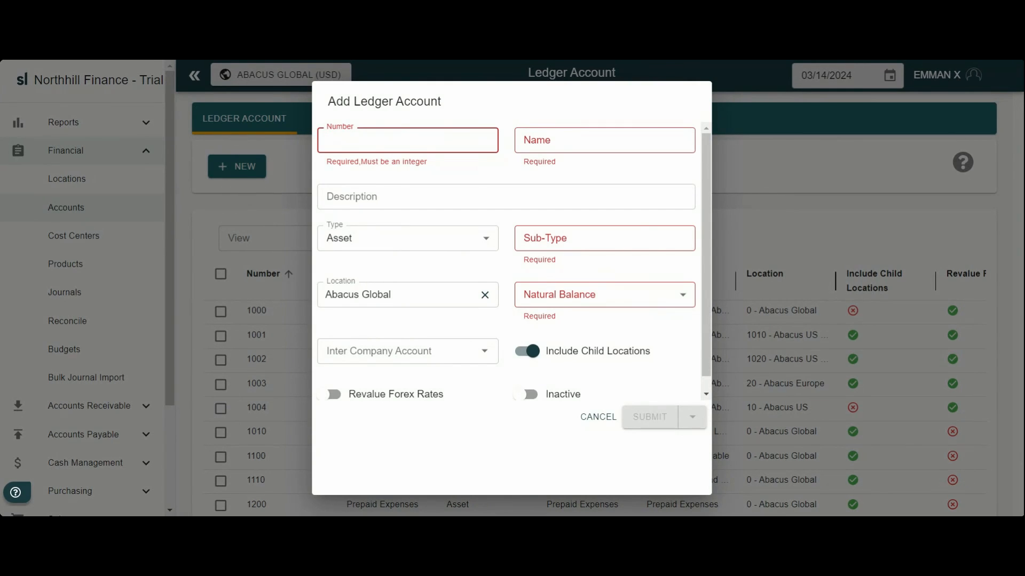
pyautogui.write('1190')
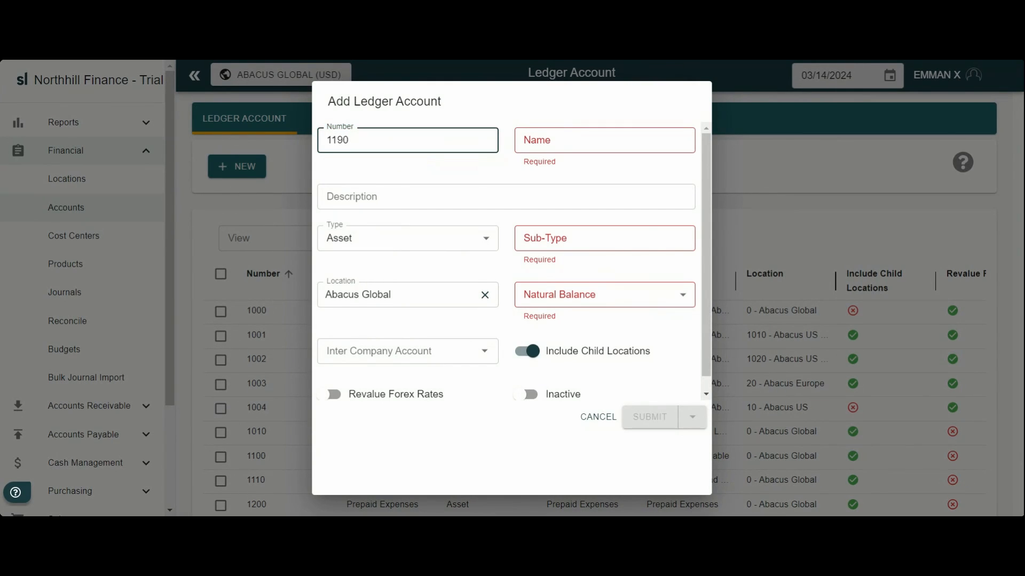
pyautogui.click(604, 140)
pyautogui.write('Intercompany Receivable due from Abacus US')
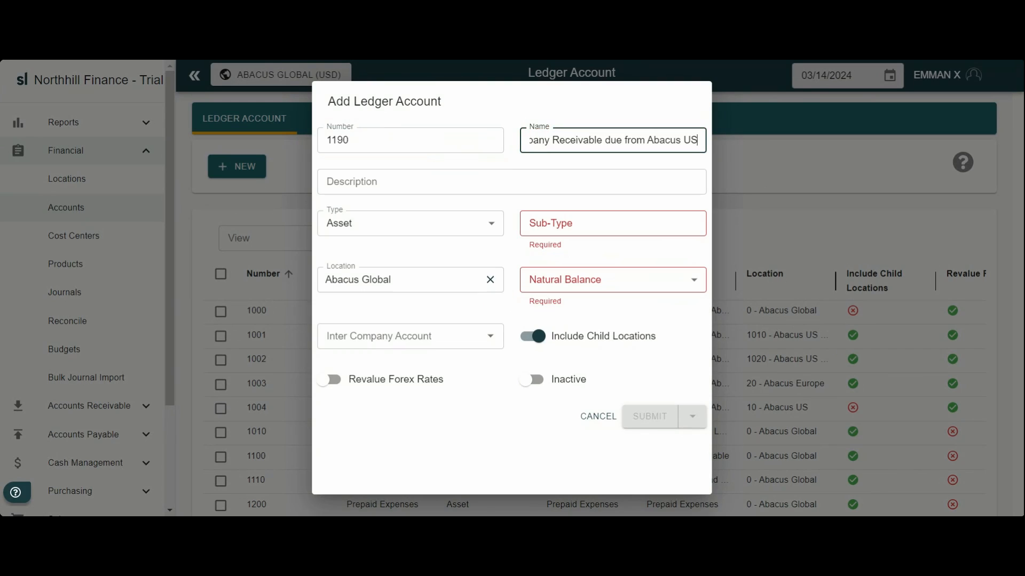
pyautogui.click(525, 165)
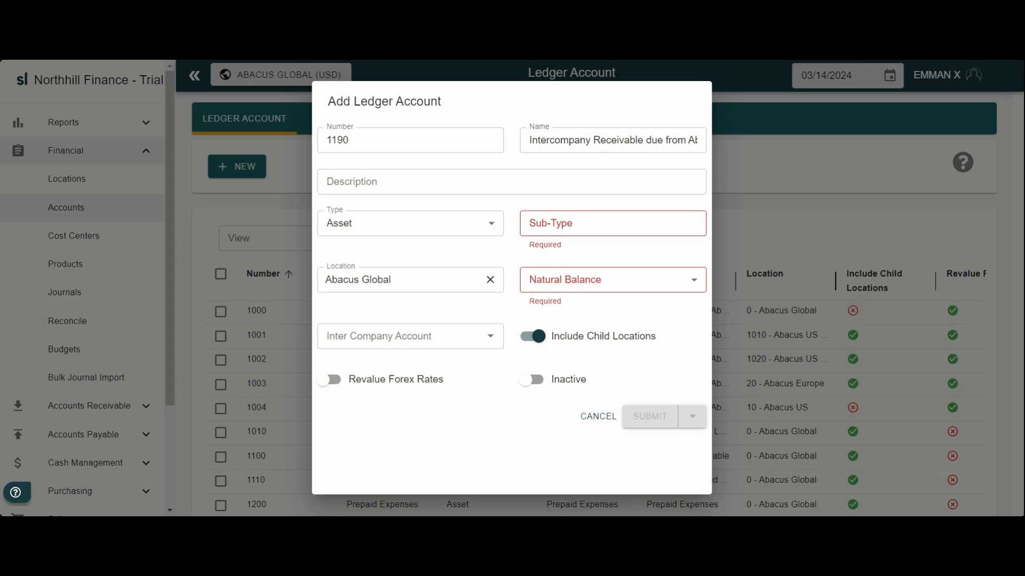
pyautogui.click(405, 182)
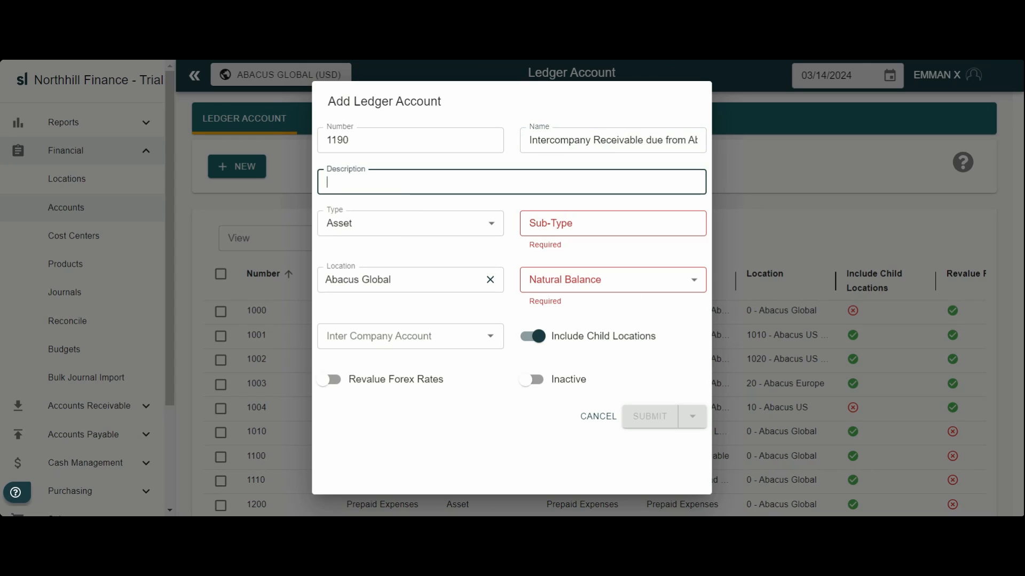
pyautogui.write('Intercompany Receivable due from Abacus US')
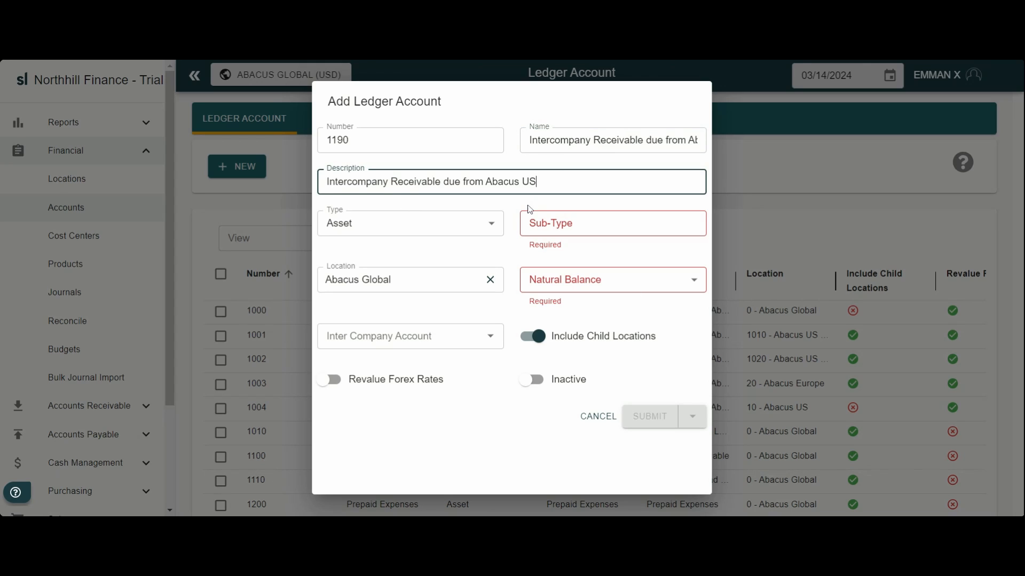
# Set the receivable account's sub-type to Accounts Receivable and natural balance to Debit, and submit it
pyautogui.click(534, 224)
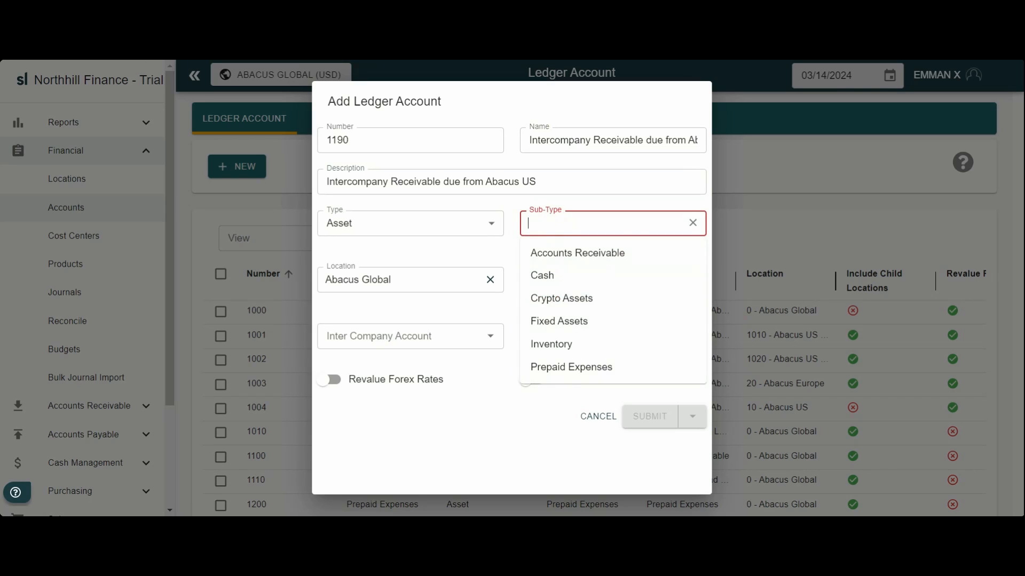
pyautogui.click(577, 253)
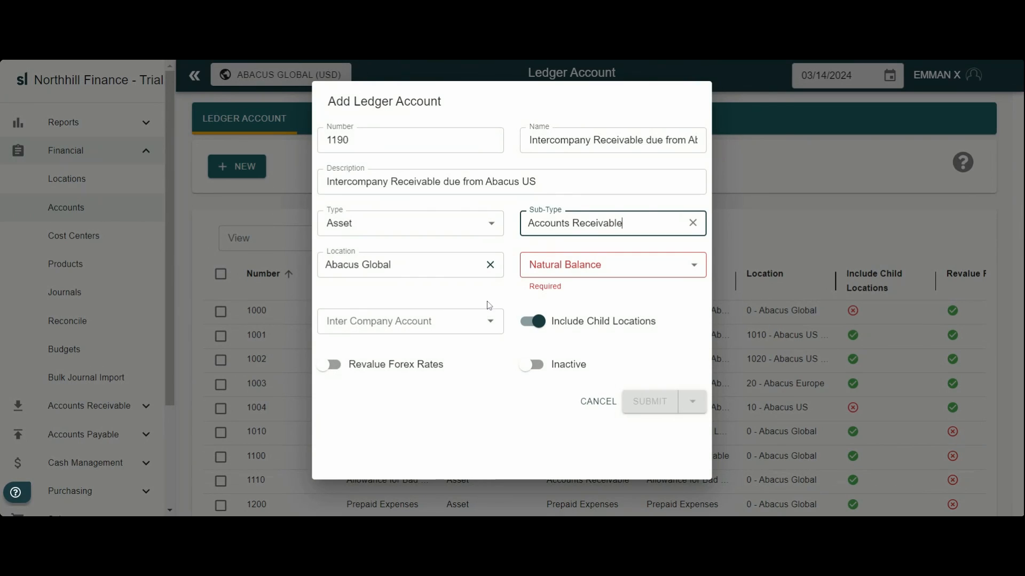
pyautogui.click(556, 271)
pyautogui.click(556, 271)
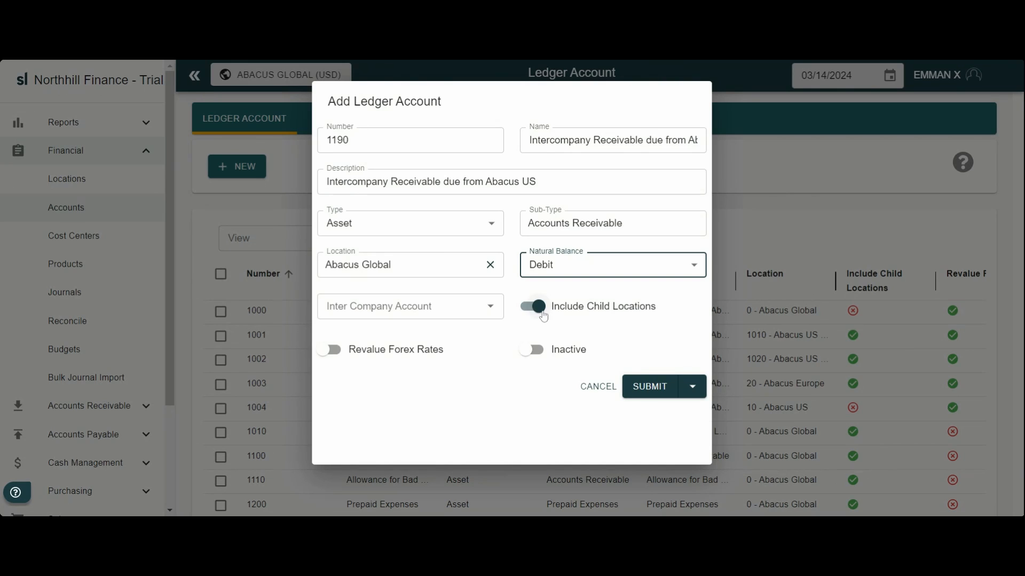
pyautogui.click(655, 388)
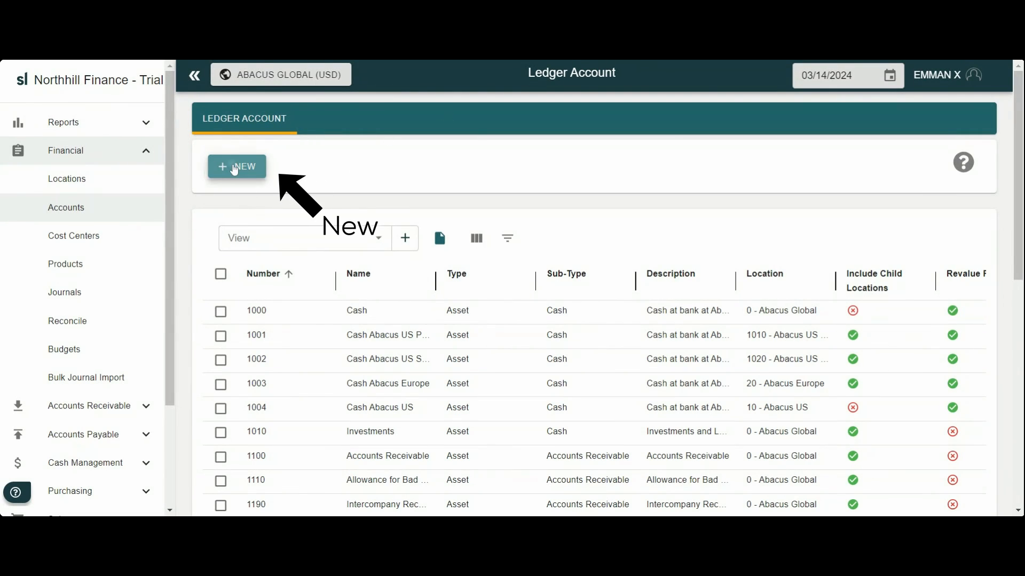
# Start a new ledger account numbered 3090, using "Intercompany Payable due to Abacus Global" as both name and description
pyautogui.click(237, 166)
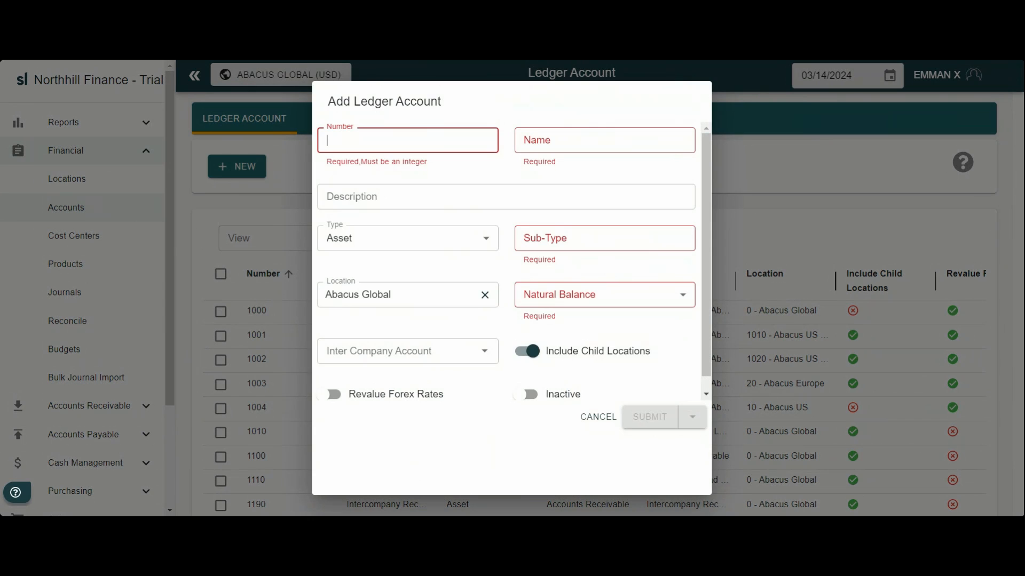
pyautogui.write('3090')
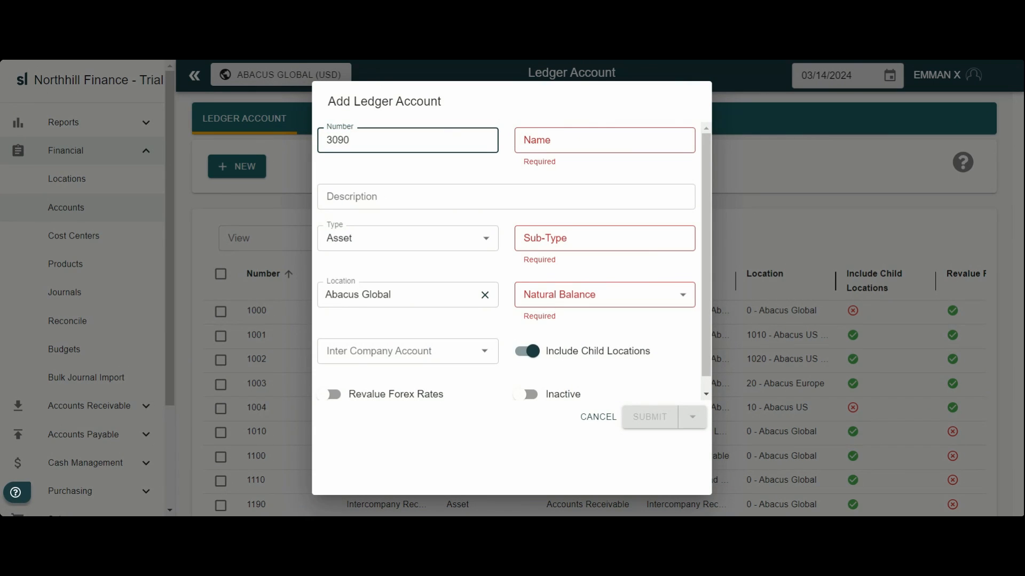
pyautogui.press('Tab')
pyautogui.hotkey('ctrl', 'v')
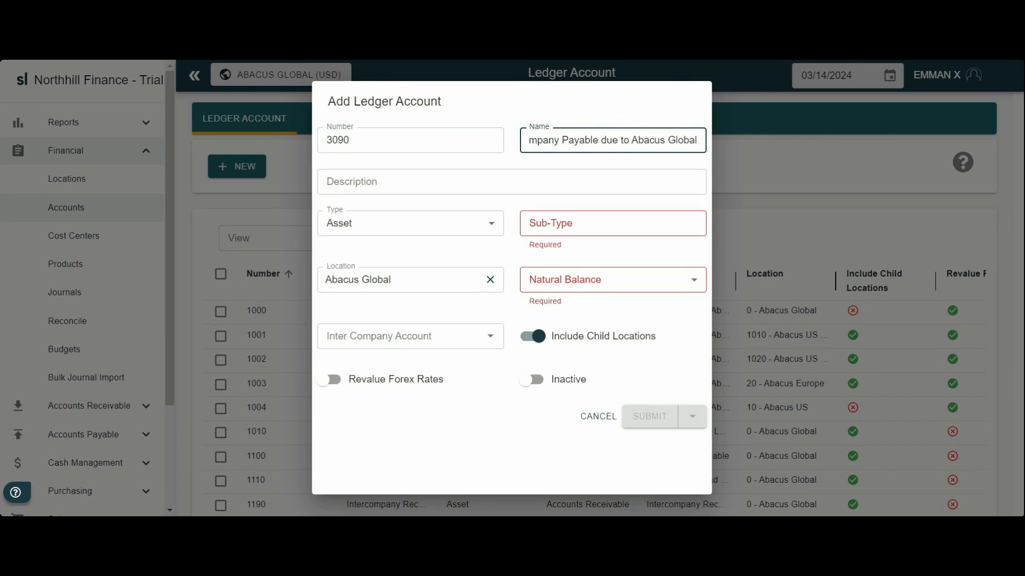
pyautogui.click(515, 181)
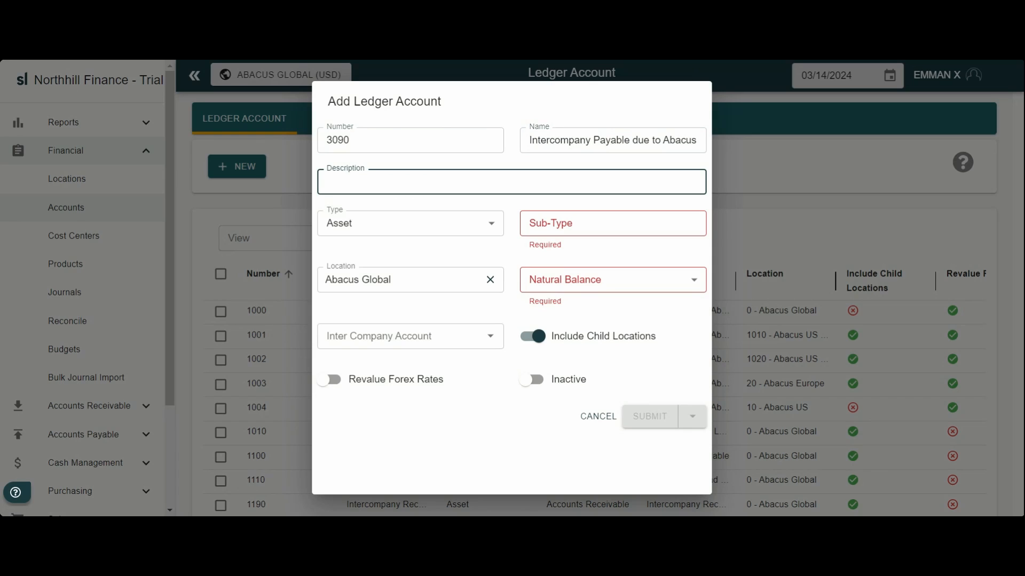
pyautogui.write('Intercompany Payable due to Abacus Global')
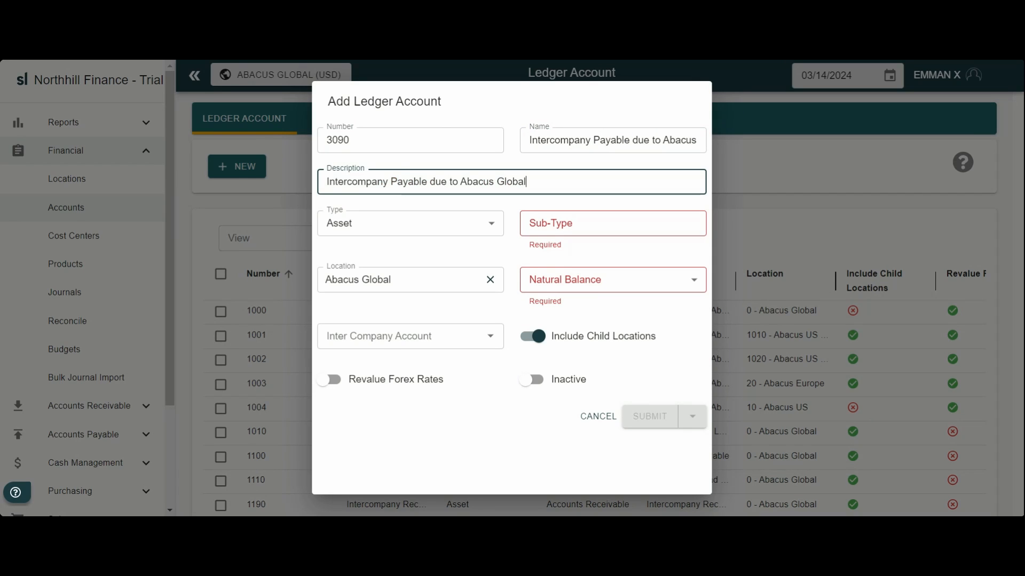
# Set the new payable account's type to Liability and its sub-type to Accounts Payable
pyautogui.click(455, 230)
pyautogui.press('Down')
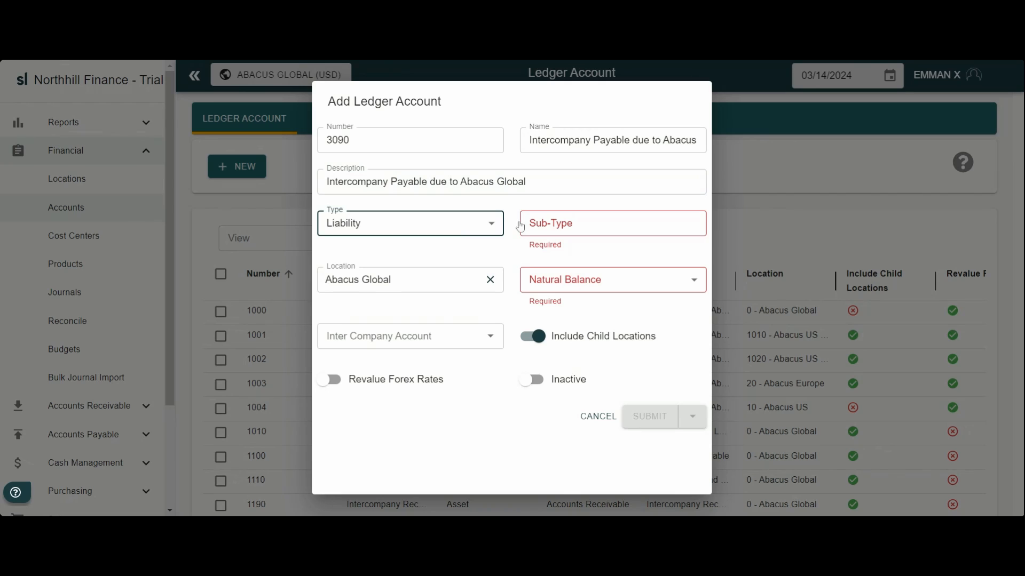
pyautogui.click(692, 222)
pyautogui.click(578, 251)
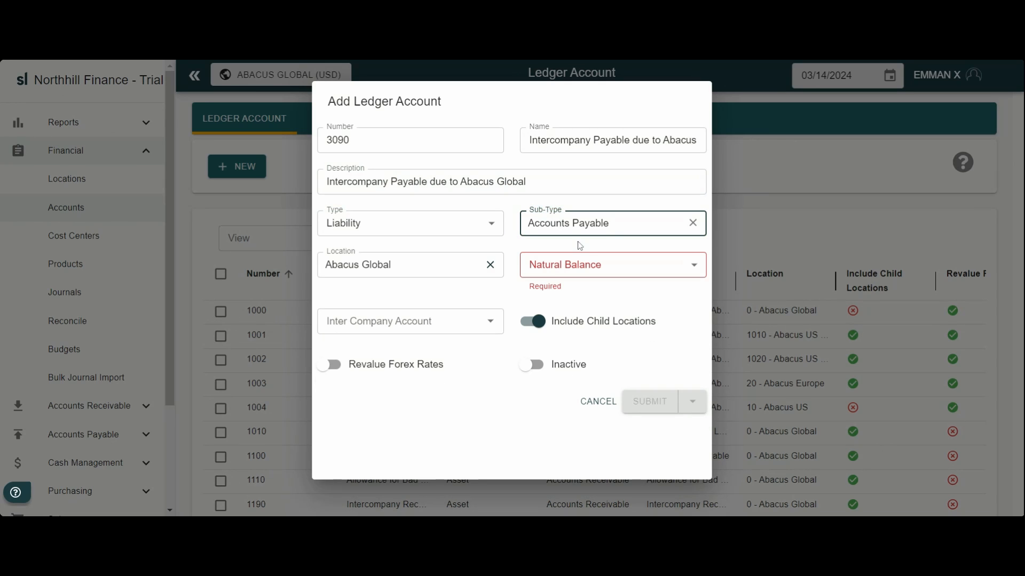
# Submit the payable account with 1190 - Intercompany Receivable as its inter company account and Credit as its natural balance
pyautogui.click(484, 331)
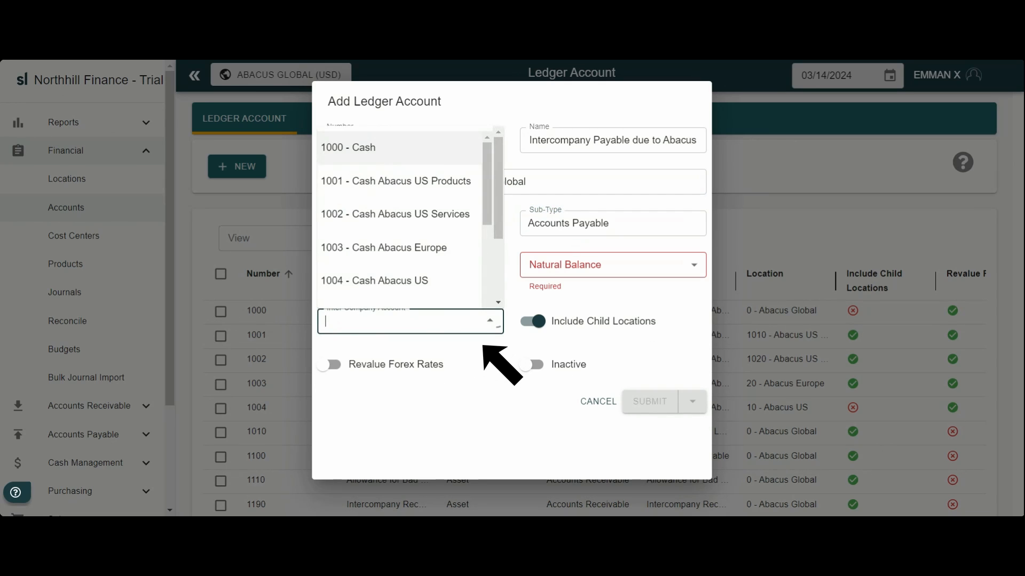
pyautogui.write('1190')
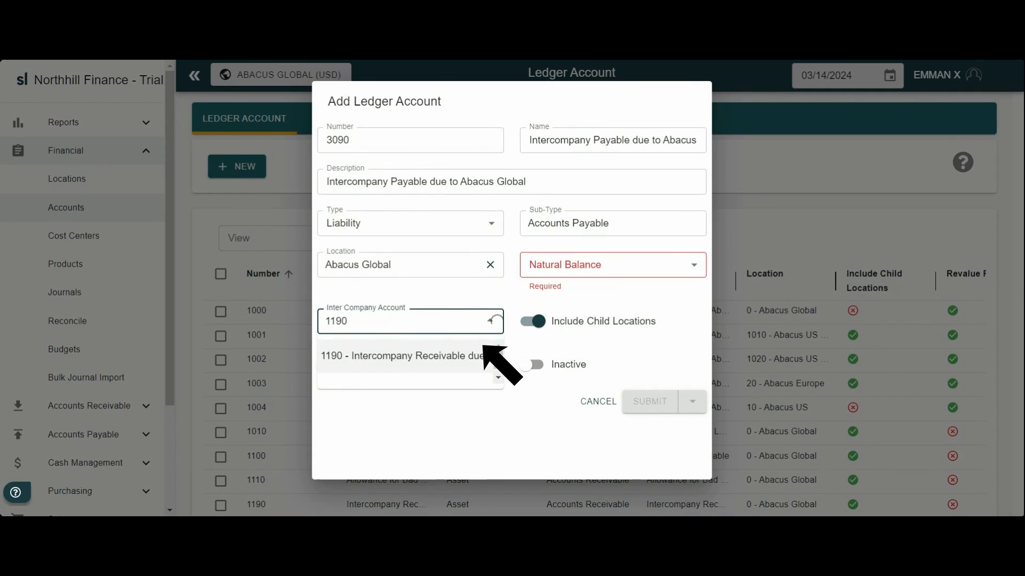
pyautogui.click(483, 345)
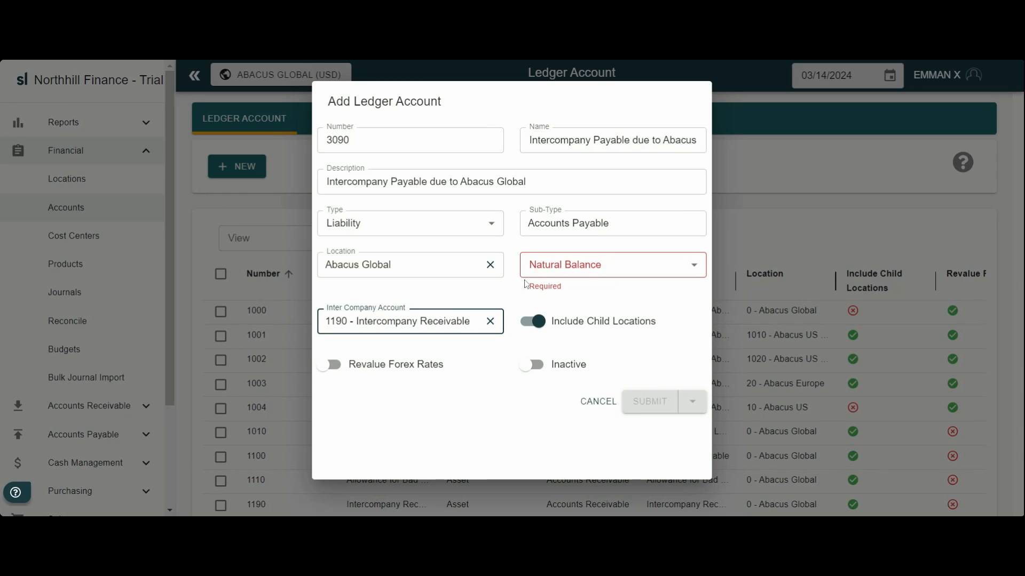
pyautogui.click(546, 278)
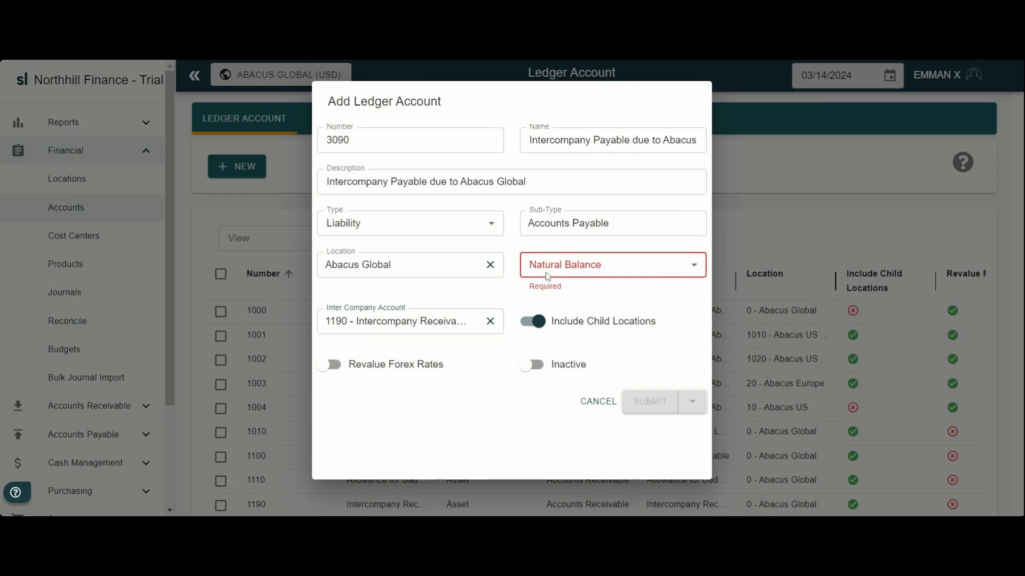
pyautogui.press('Down')
pyautogui.press('Down')
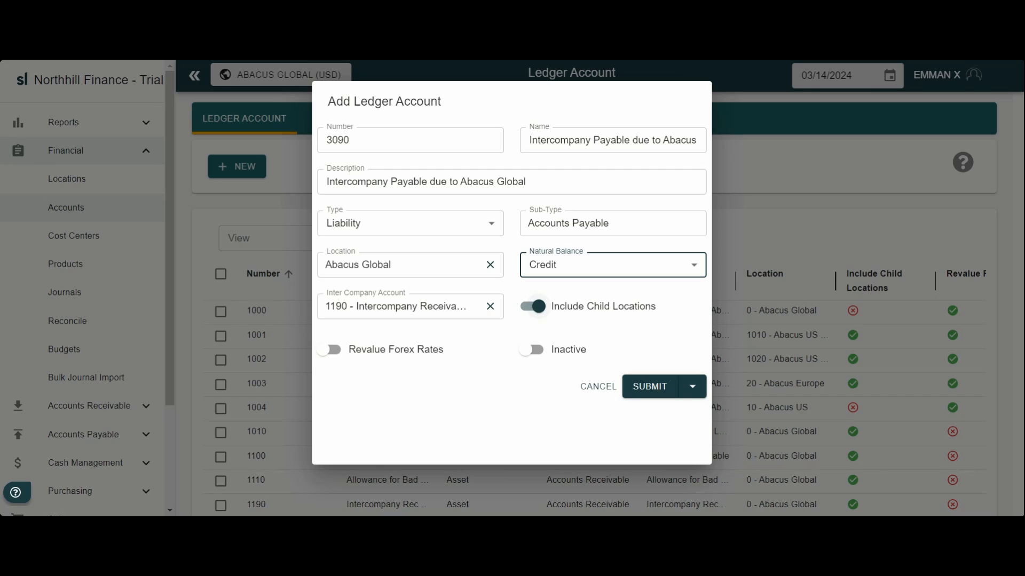
pyautogui.click(656, 385)
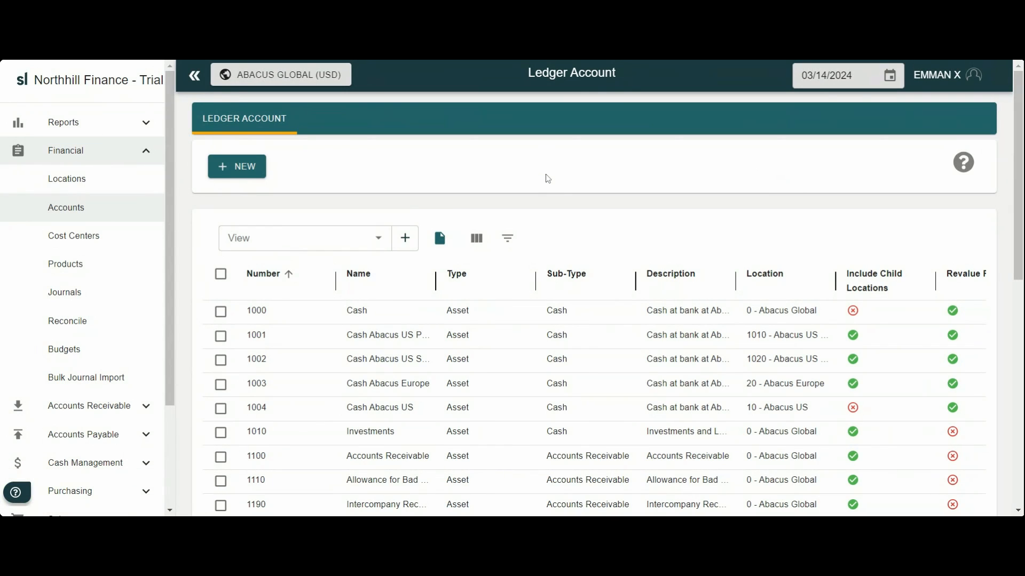
# Edit ledger account 1190, set its inter company account to 3090 - Intercompany Payable due to Abacus Global, and submit the change
pyautogui.scroll(-2, 548, 408)
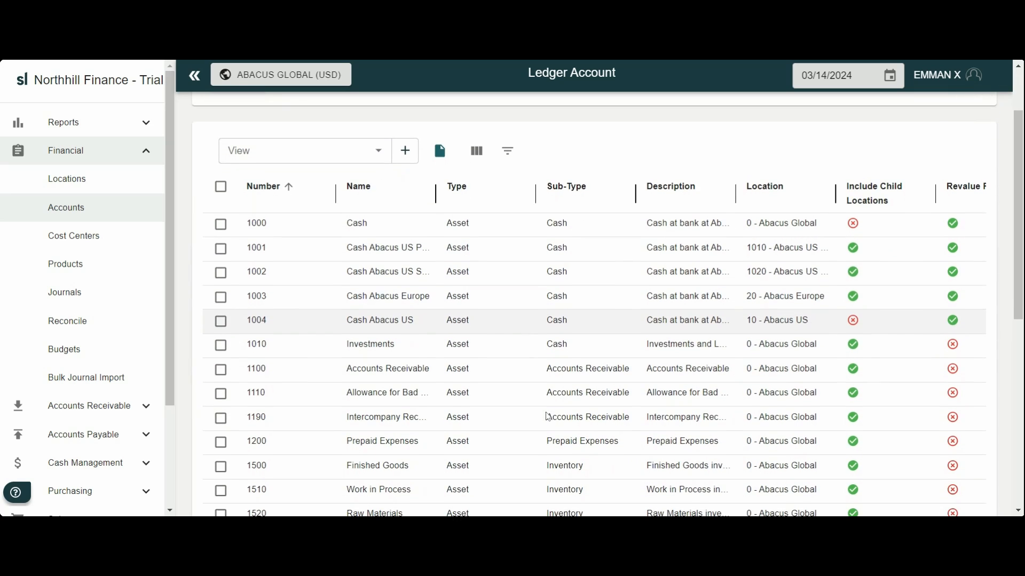
pyautogui.scroll(-1, 507, 408)
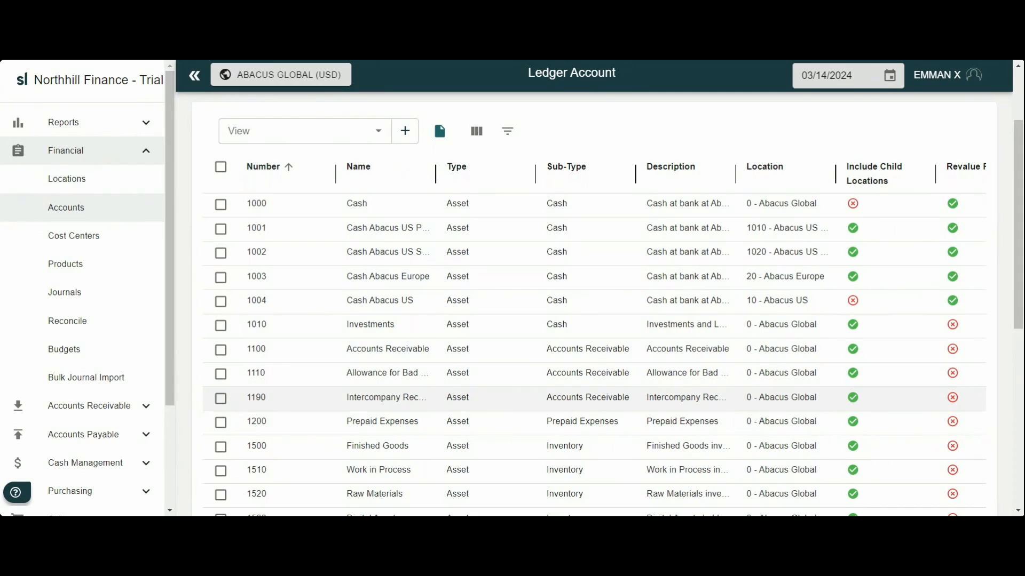
pyautogui.hscroll(3, 883, 412)
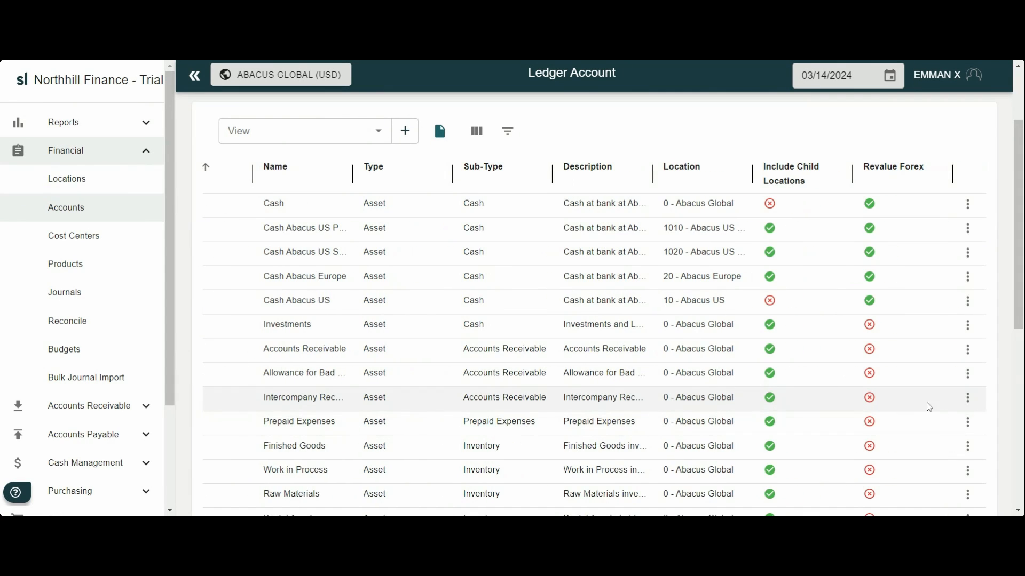
pyautogui.click(967, 400)
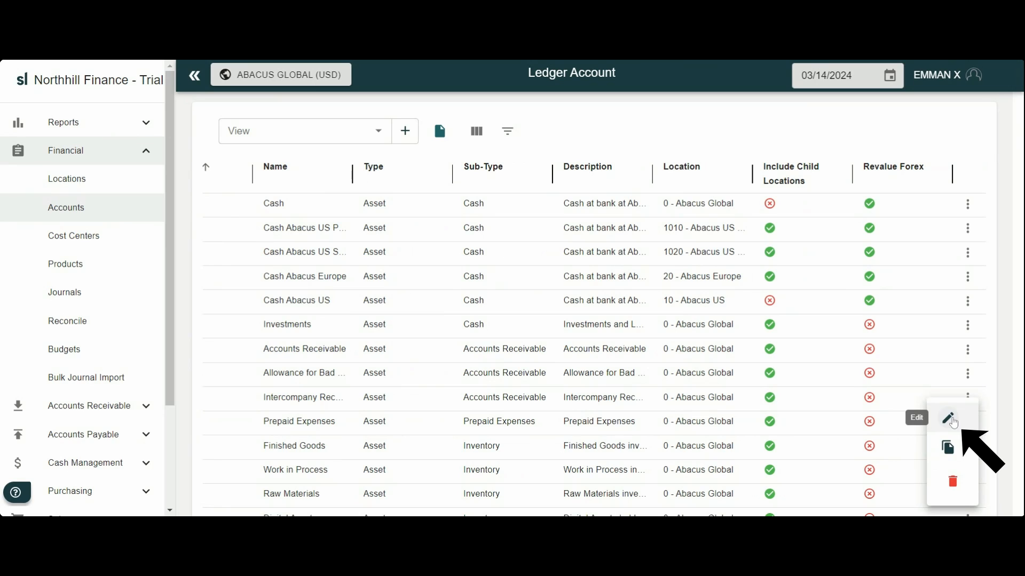
pyautogui.click(953, 421)
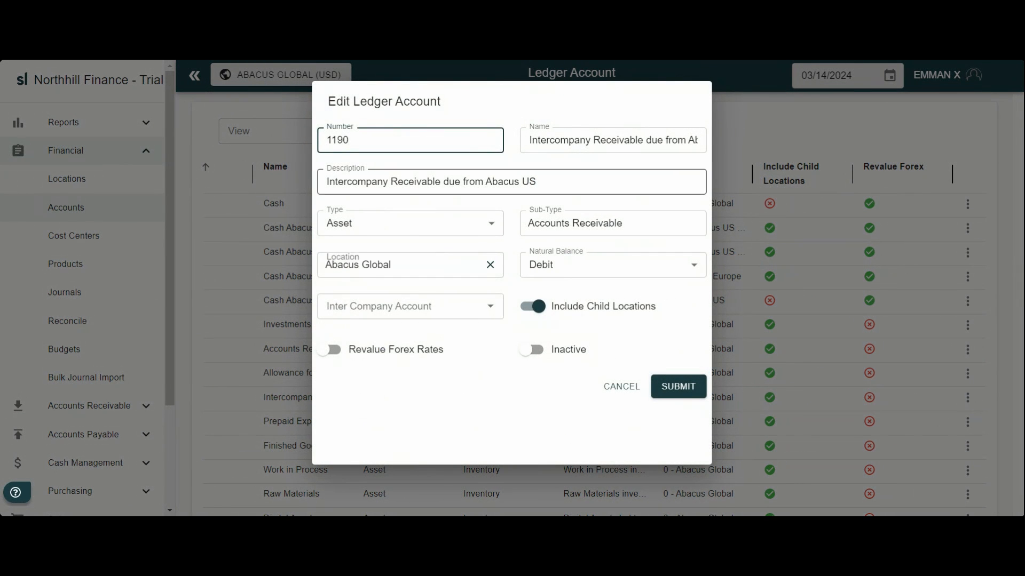
pyautogui.click(452, 308)
pyautogui.write('30')
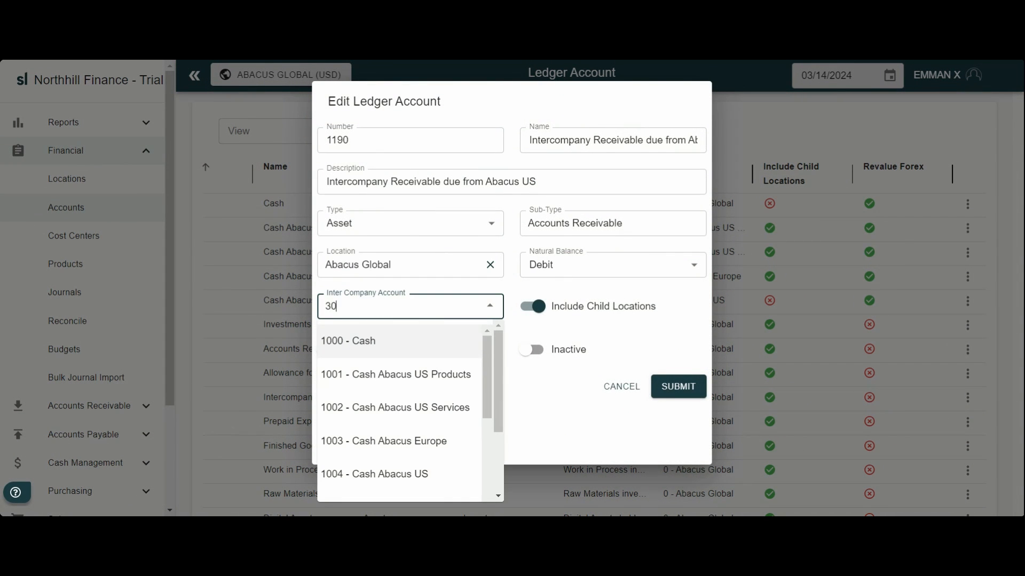
pyautogui.write('90')
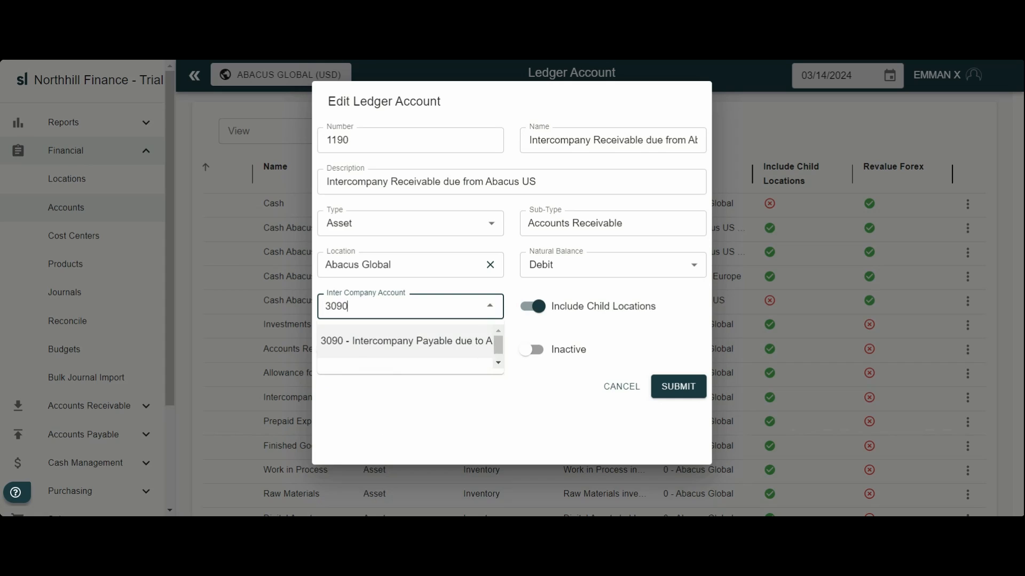
pyautogui.press('Return')
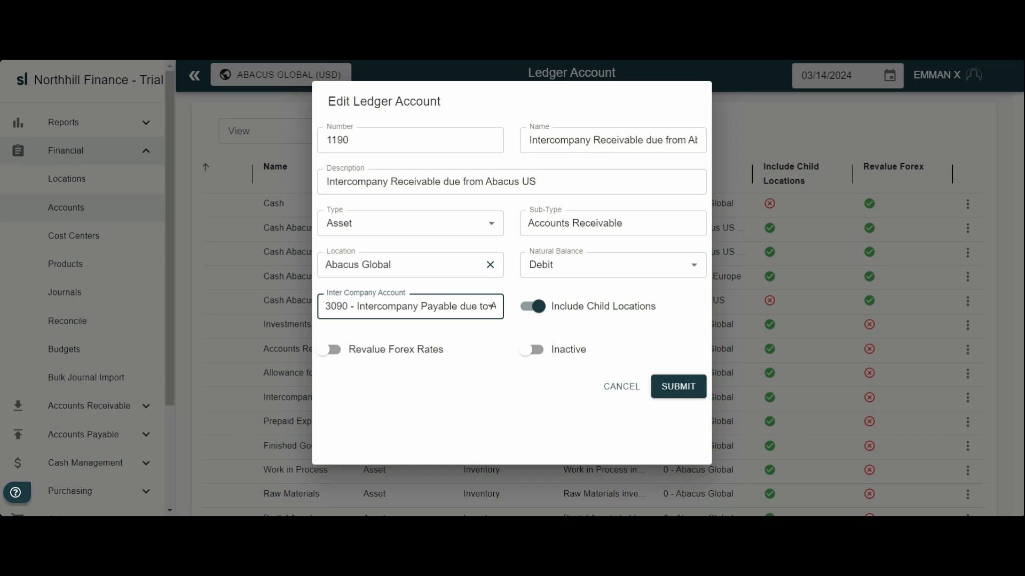
pyautogui.click(677, 388)
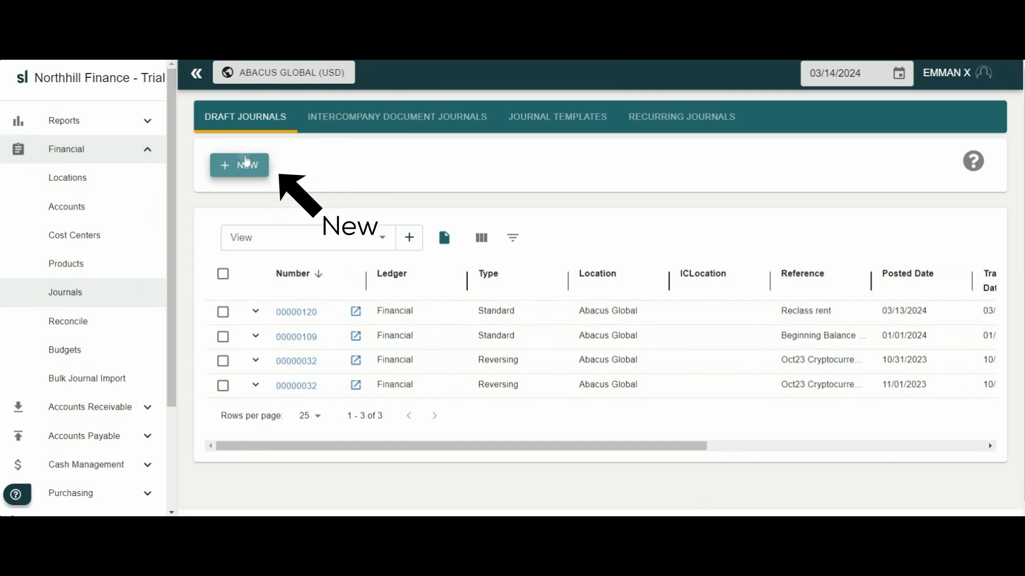
# Start a new Standard draft journal with the reference "Intercompany cash transfer"
pyautogui.click(261, 166)
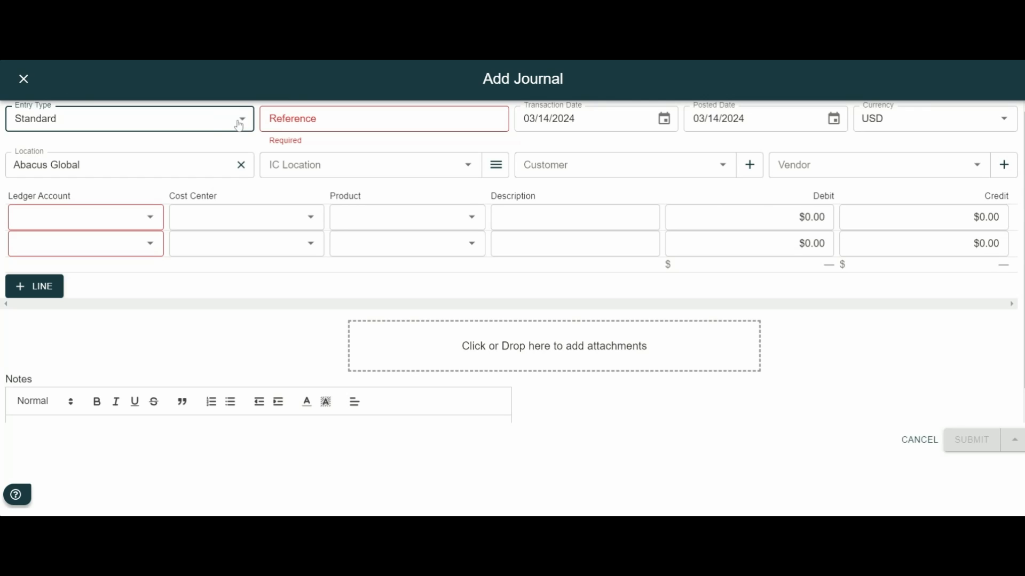
pyautogui.press('Tab')
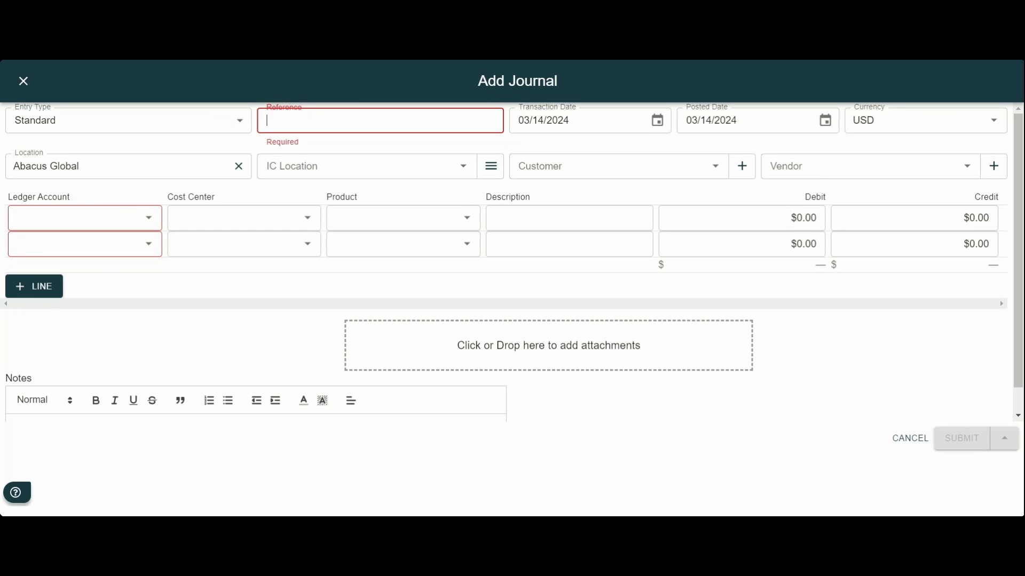
pyautogui.write('Intercompany cash transfer')
# Set the journal's transaction and posted dates to 03/14/2024 and its currency to USD
pyautogui.click(657, 122)
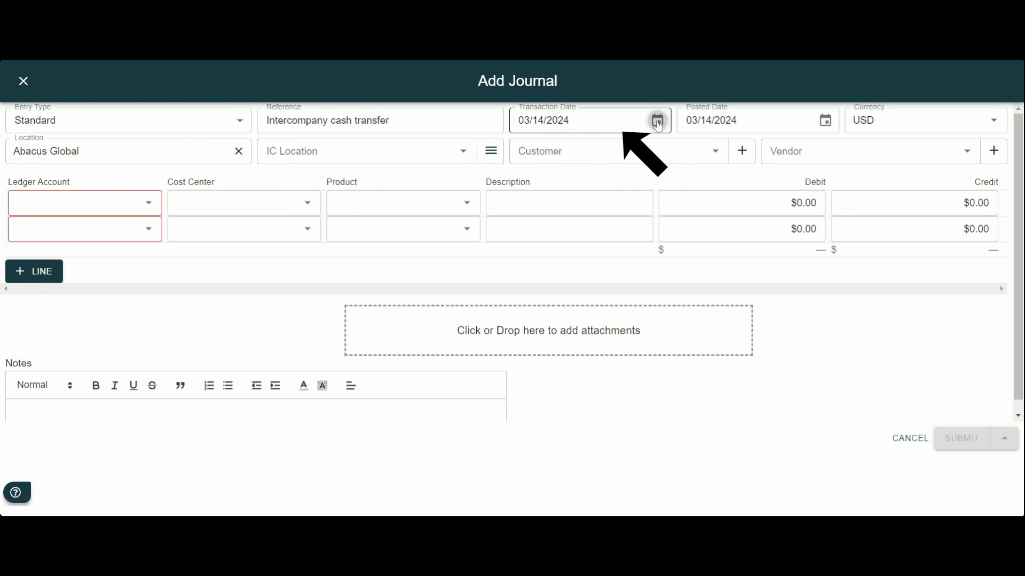
pyautogui.click(825, 120)
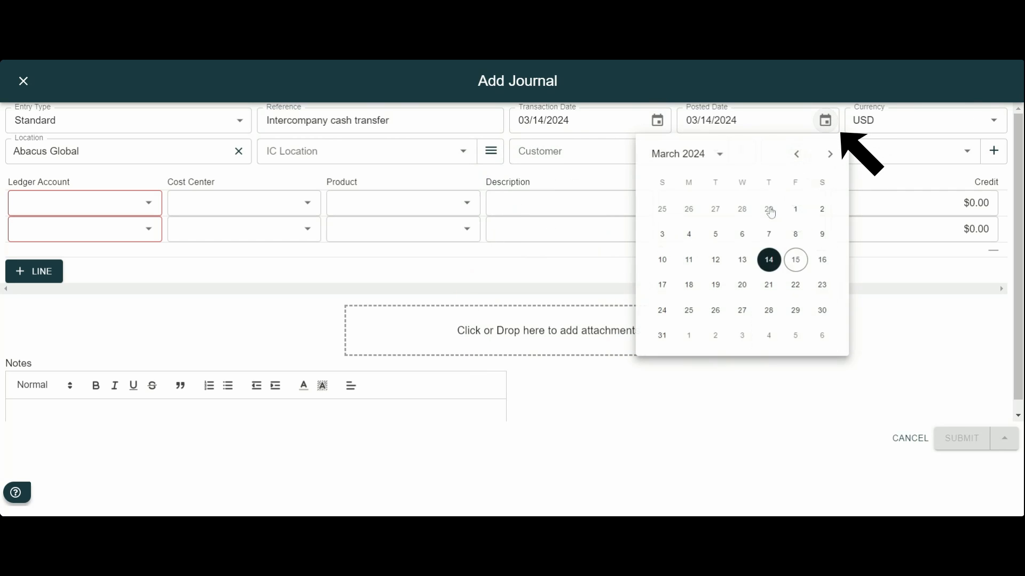
pyautogui.click(769, 260)
pyautogui.click(973, 120)
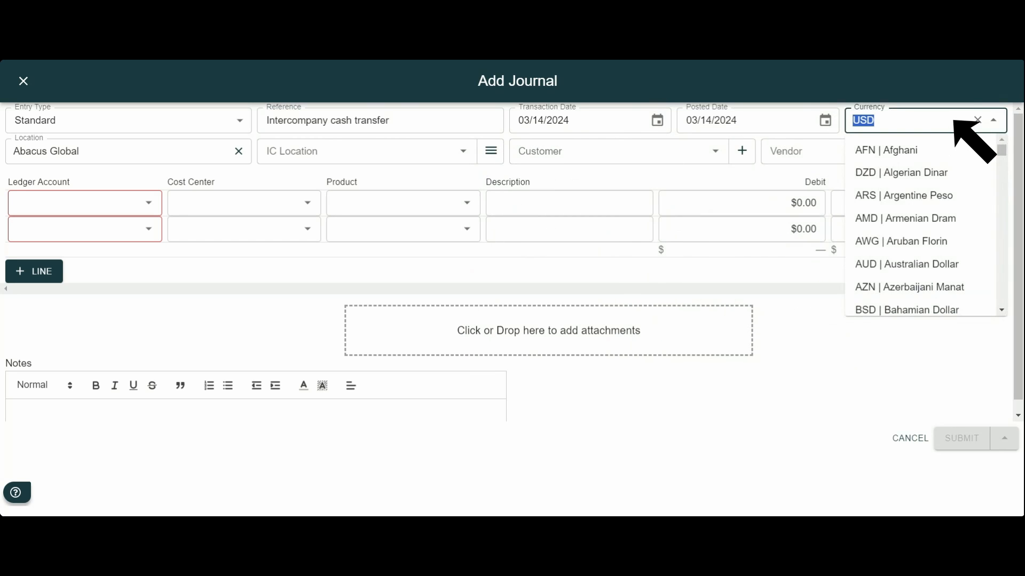
pyautogui.write('USD')
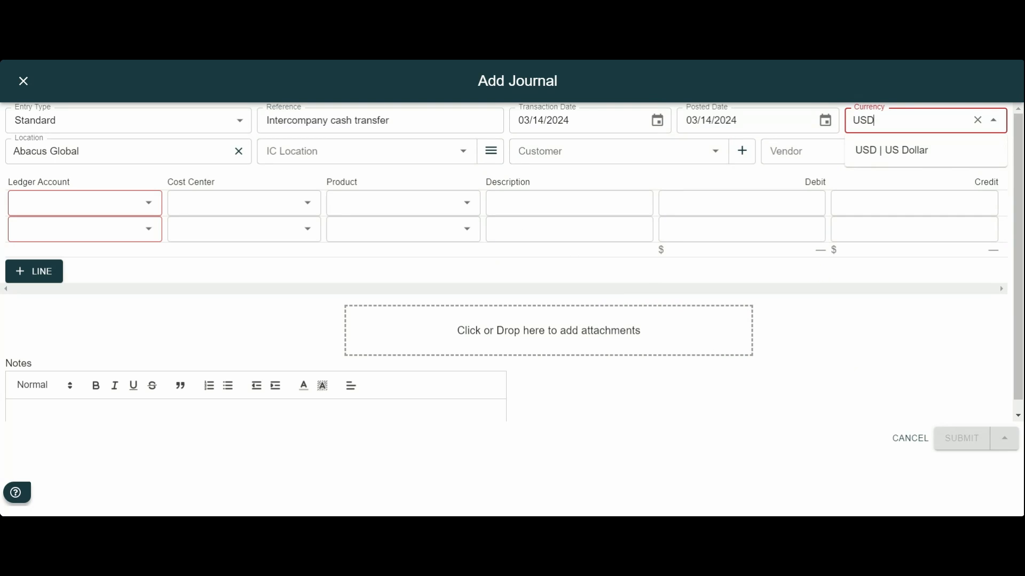
pyautogui.click(902, 156)
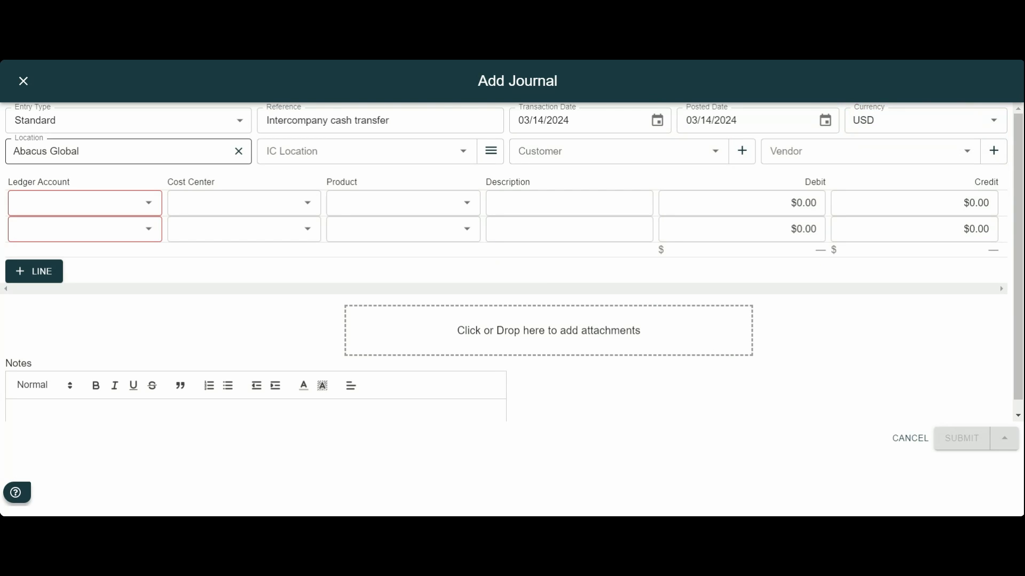
# Use Abacus Global as the journal's location and set the IC location to Abacus US
pyautogui.click(128, 151)
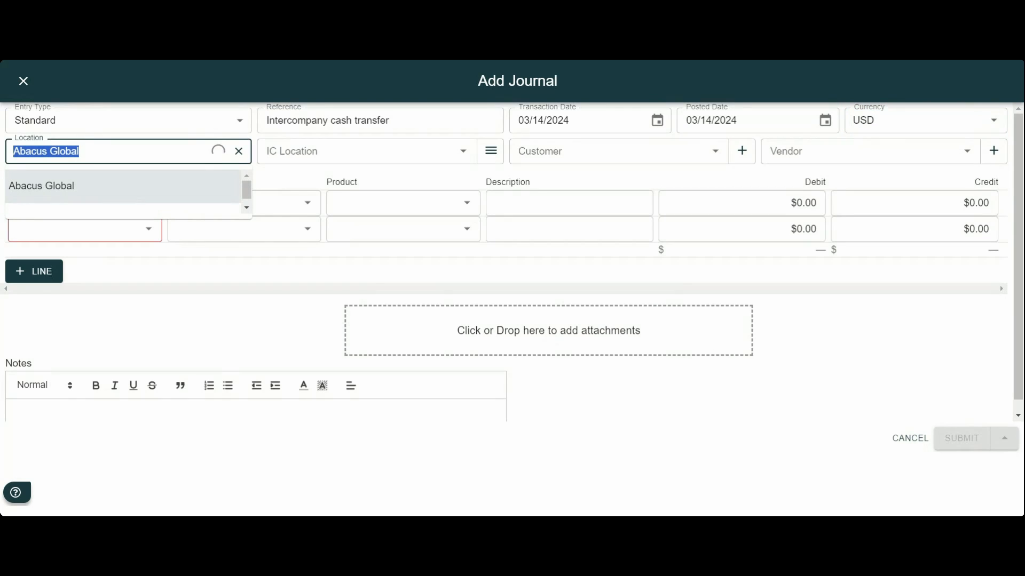
pyautogui.click(363, 151)
pyautogui.press('Down')
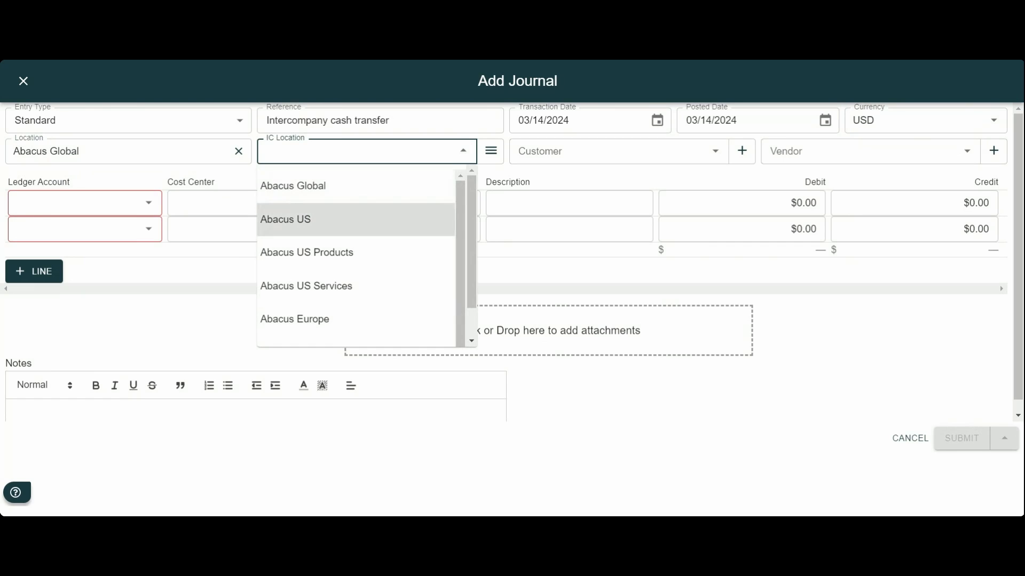
pyautogui.press('Return')
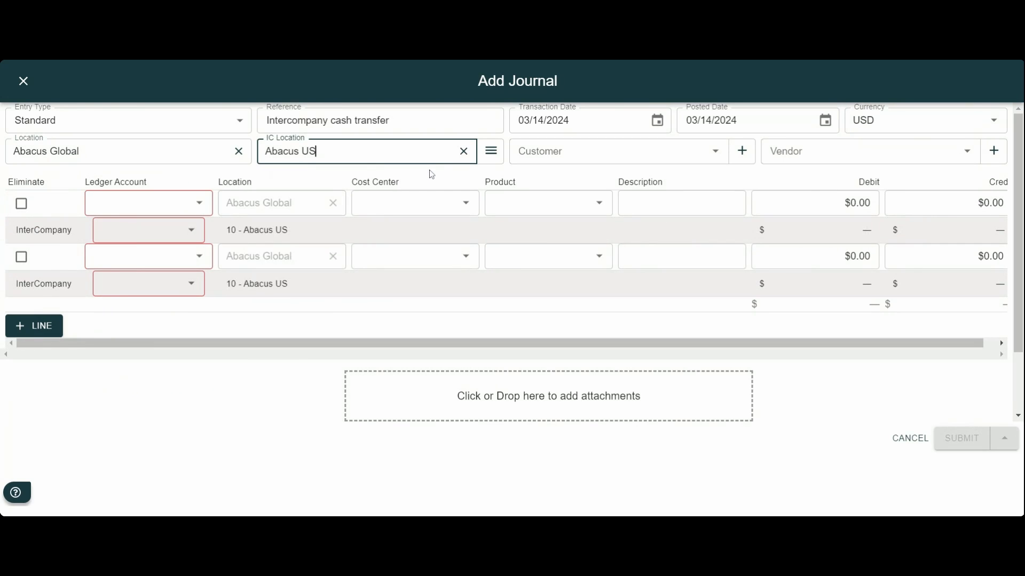
pyautogui.click(429, 174)
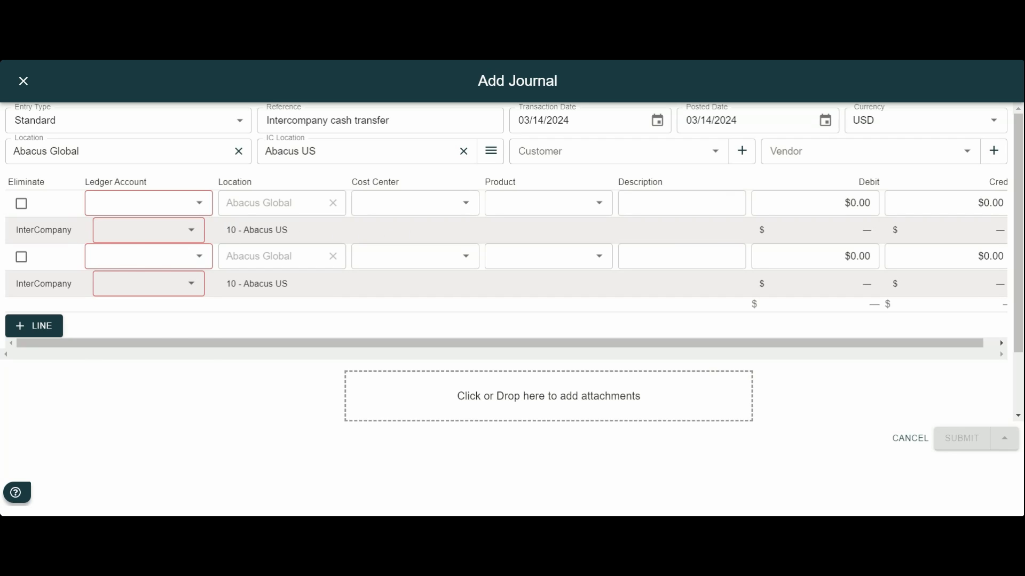
# Assign 1190 - Intercompany Accounts Receivable to the first journal line and enter a debit of 10,000
pyautogui.click(141, 203)
pyautogui.hotkey('ctrl', 'v')
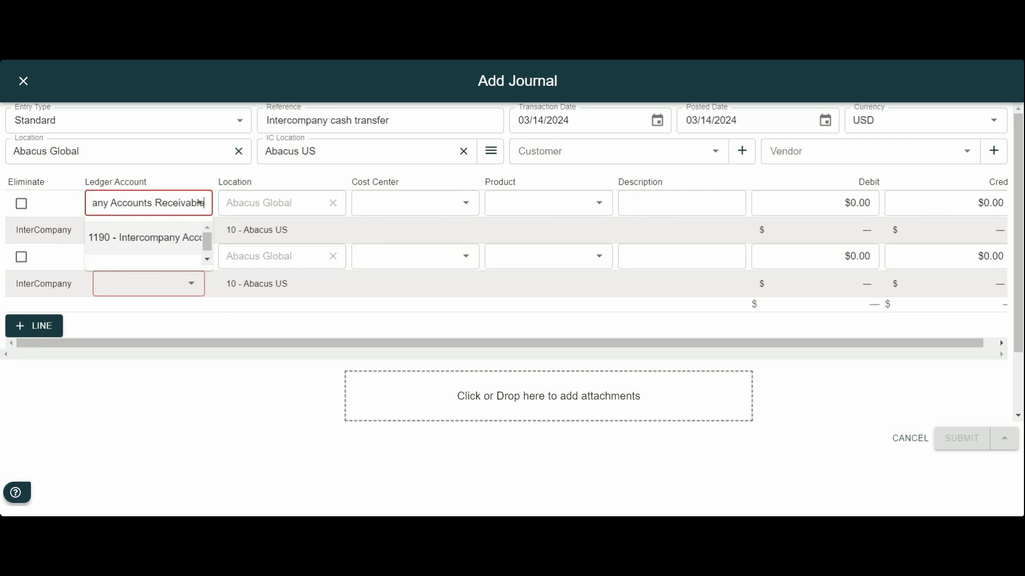
pyautogui.press('Return')
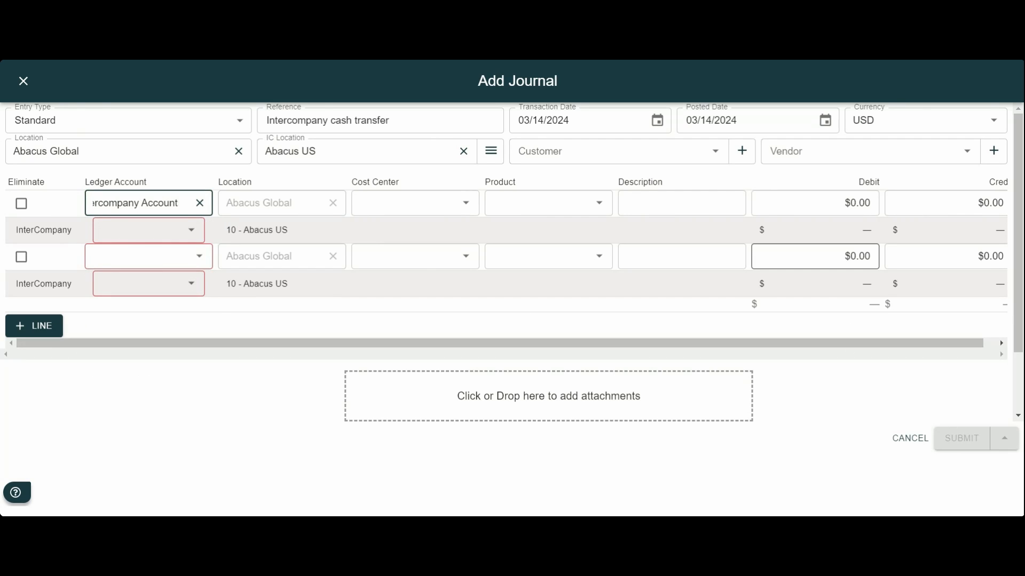
pyautogui.click(868, 203)
pyautogui.write('10000')
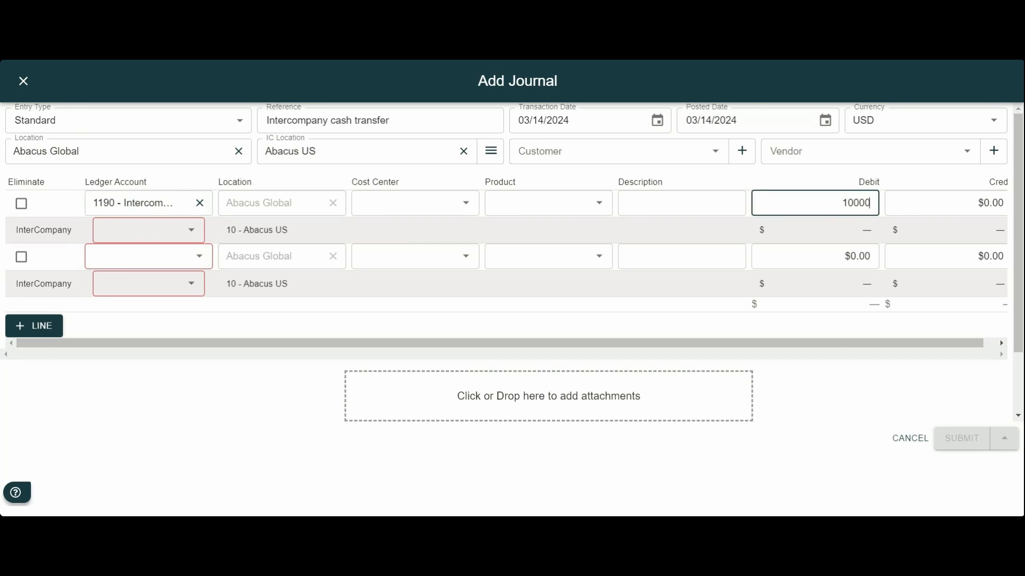
pyautogui.press('Tab')
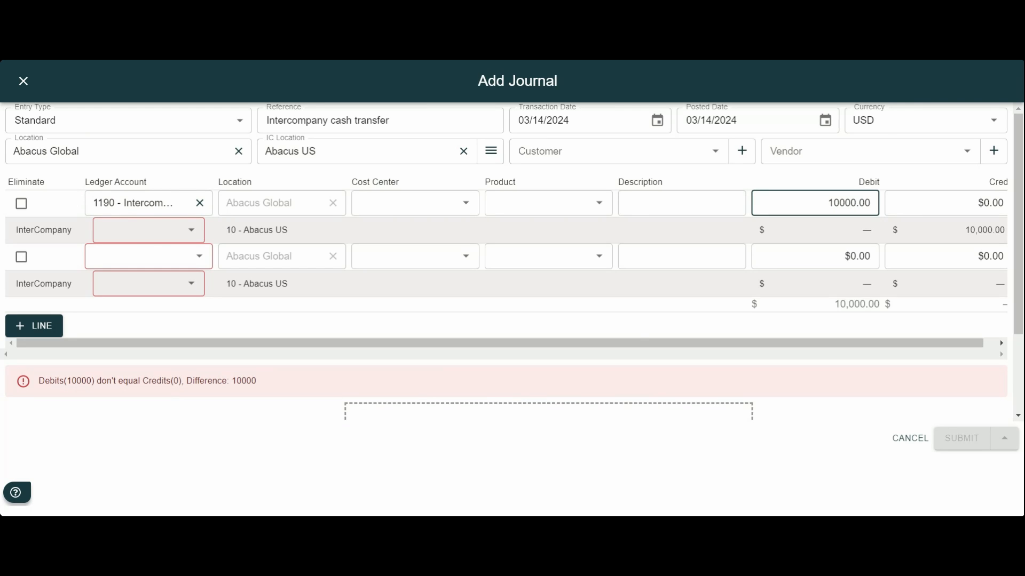
pyautogui.click(636, 329)
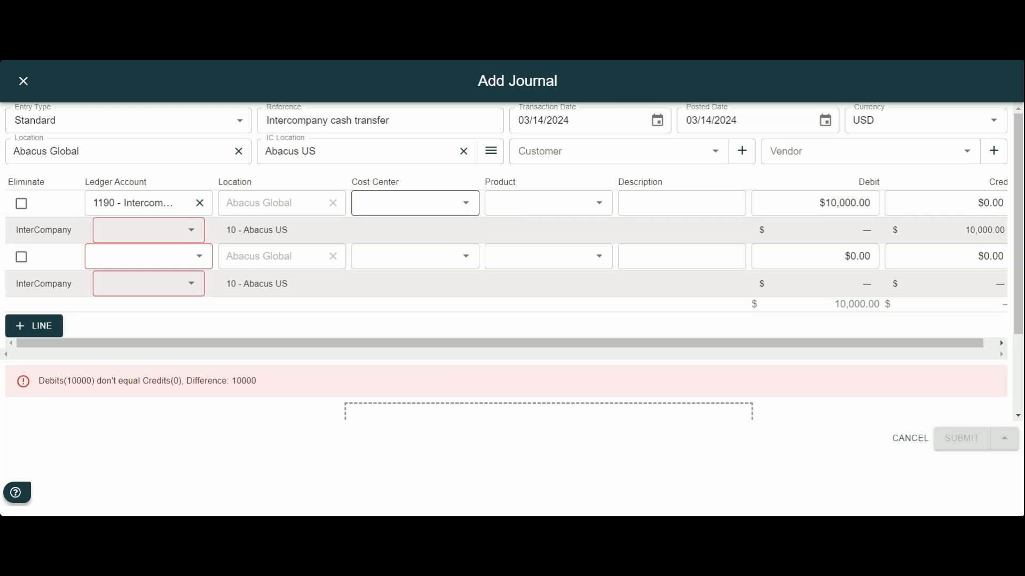
# Set the first line's InterCompany ledger account for Abacus US to 3090 - Intercompany Accounts Payable
pyautogui.click(191, 230)
pyautogui.write('Intercompany Accounts Payable')
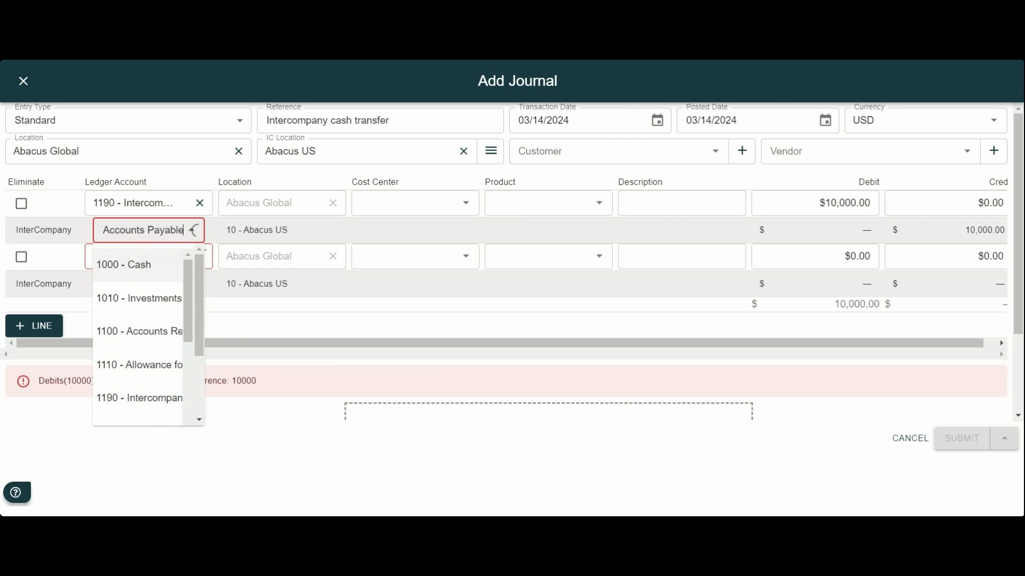
pyautogui.press('Down')
pyautogui.press('Return')
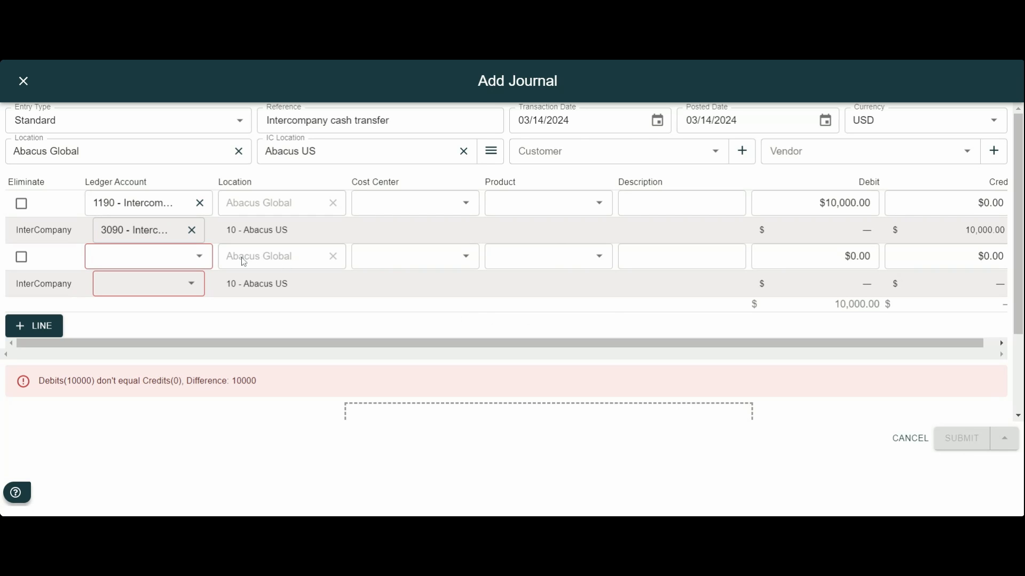
# Assign 1000 - Cash to the second journal line and enter a credit of 10,000
pyautogui.click(201, 257)
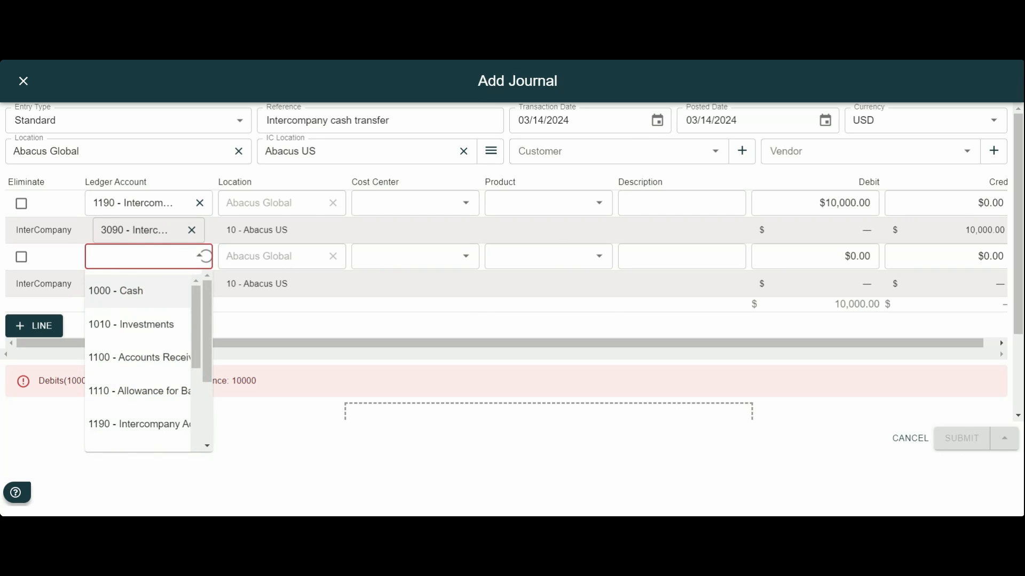
pyautogui.write('cash')
pyautogui.press('Return')
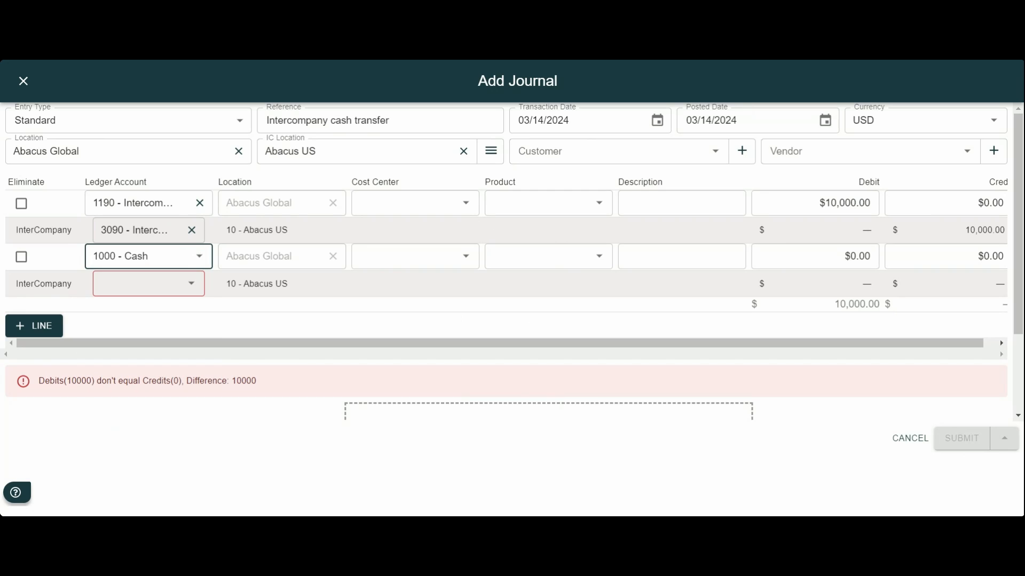
pyautogui.click(955, 257)
pyautogui.write('10000')
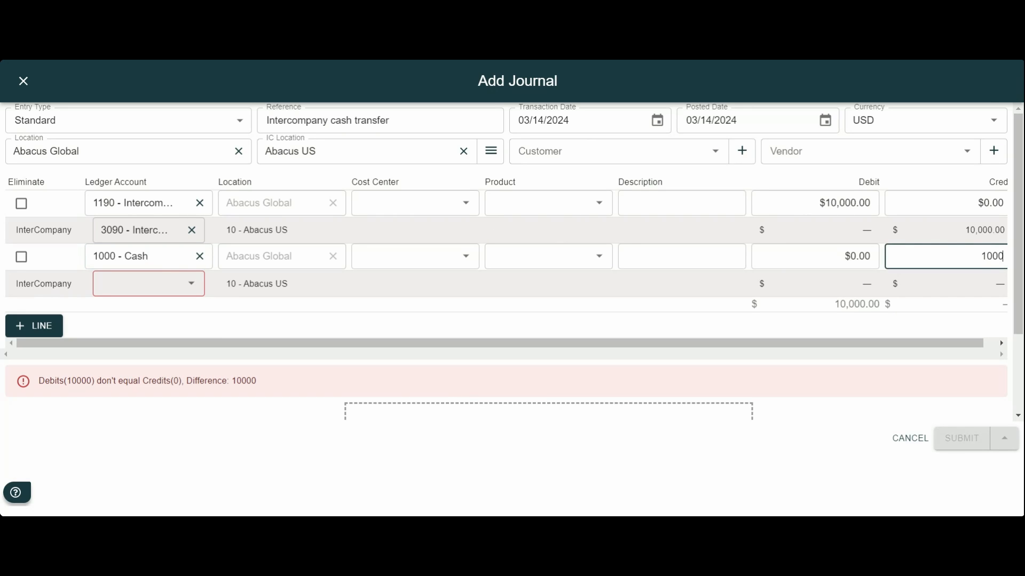
pyautogui.click(804, 332)
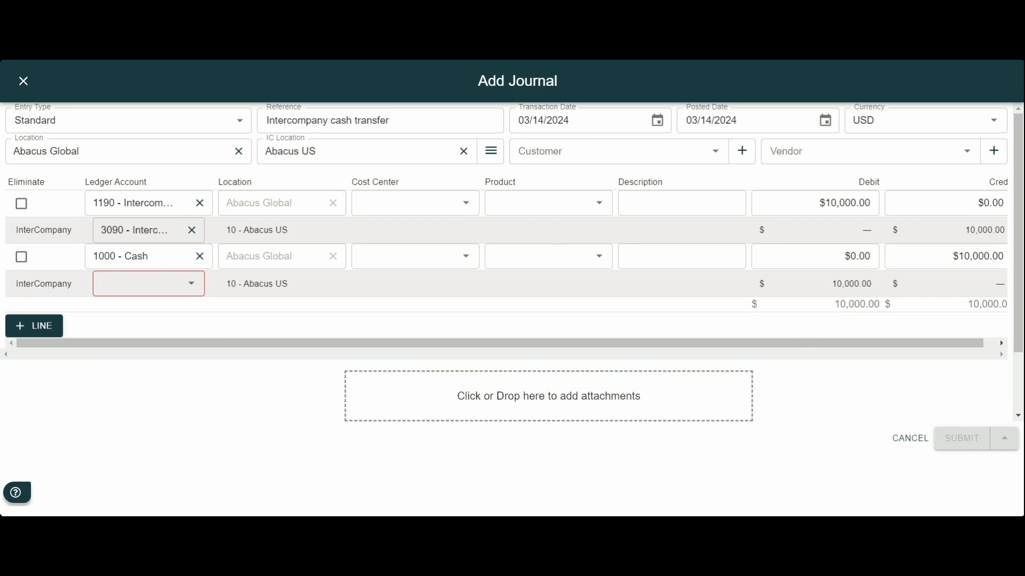
# Set the cash line's InterCompany account to 1004 - Cash Abacus US and mark the 1190 receivable line for elimination
pyautogui.click(148, 283)
pyautogui.write('Cash Abacus US')
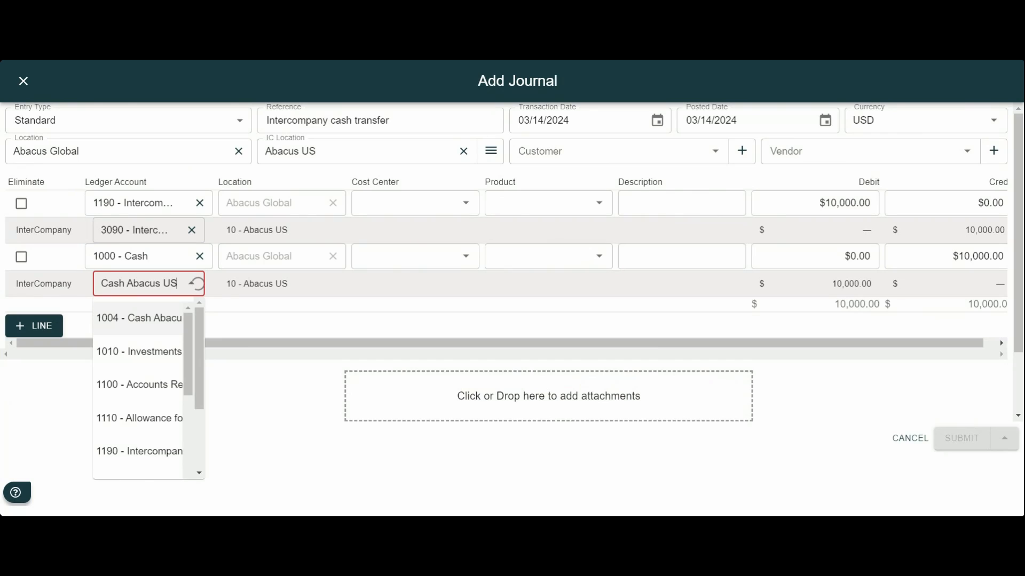
pyautogui.click(148, 318)
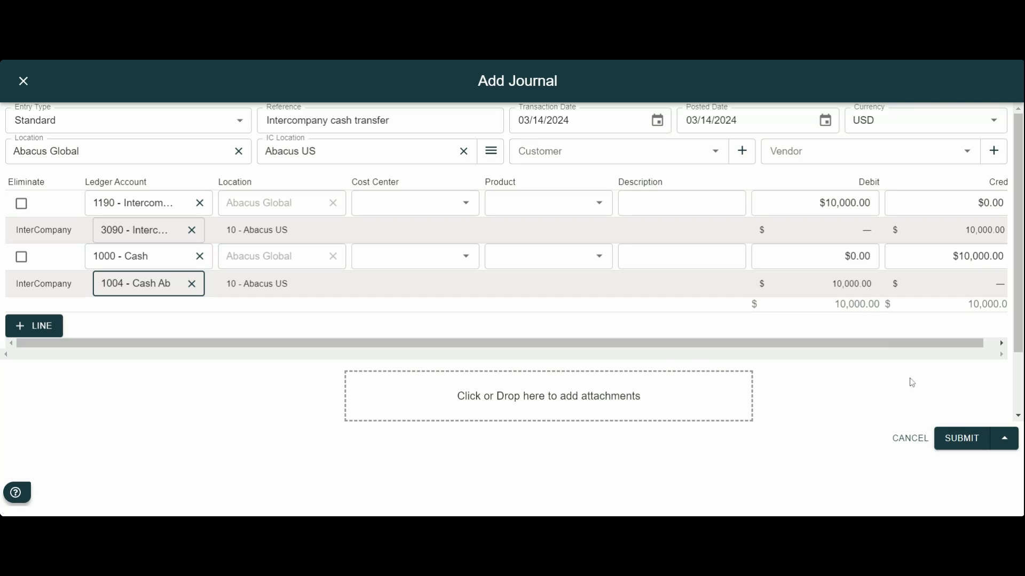
pyautogui.click(694, 303)
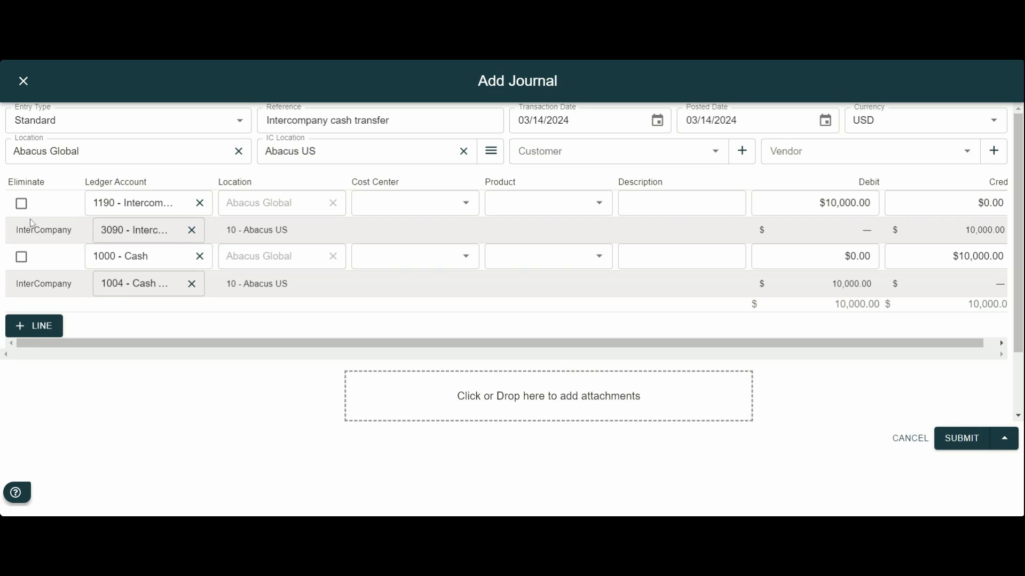
pyautogui.click(21, 203)
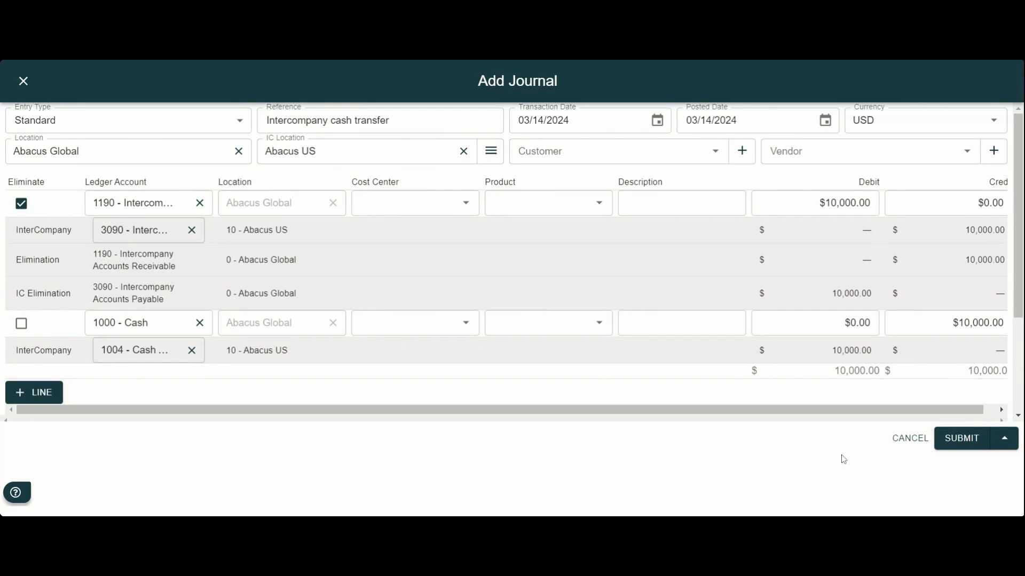
# Submit the intercompany cash transfer journal and open the Trial Balance report
pyautogui.click(947, 449)
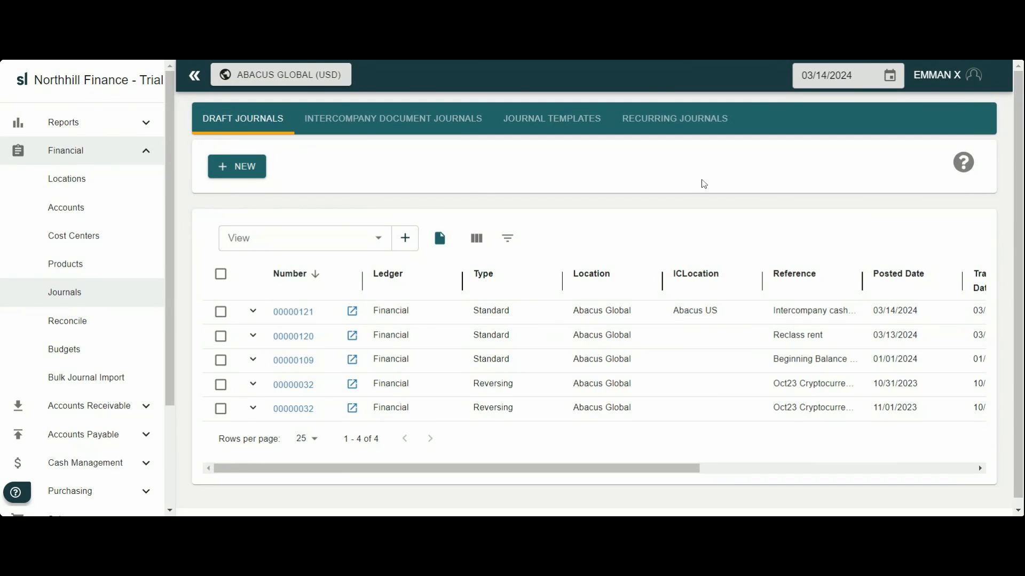
pyautogui.click(67, 122)
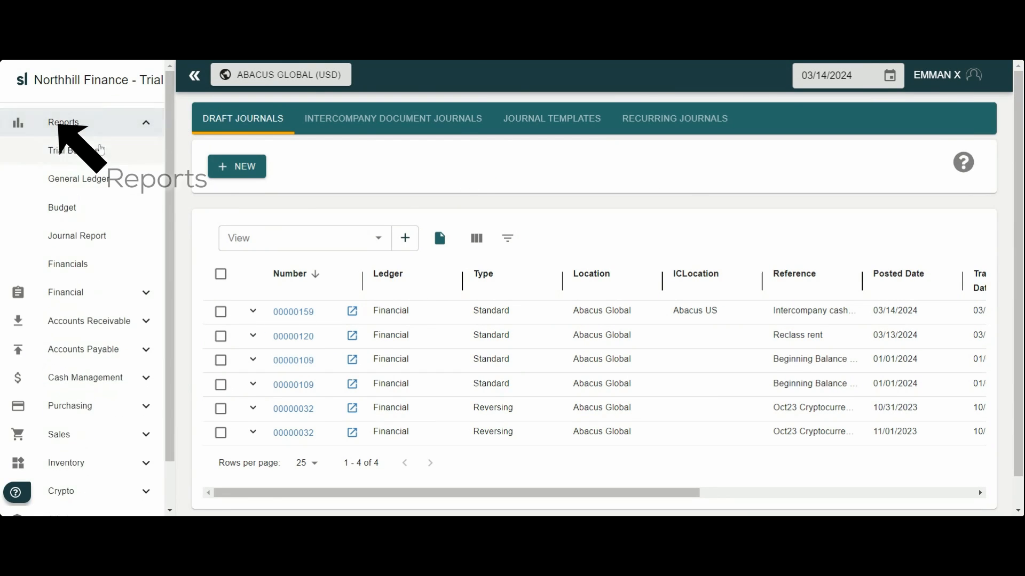
pyautogui.click(97, 152)
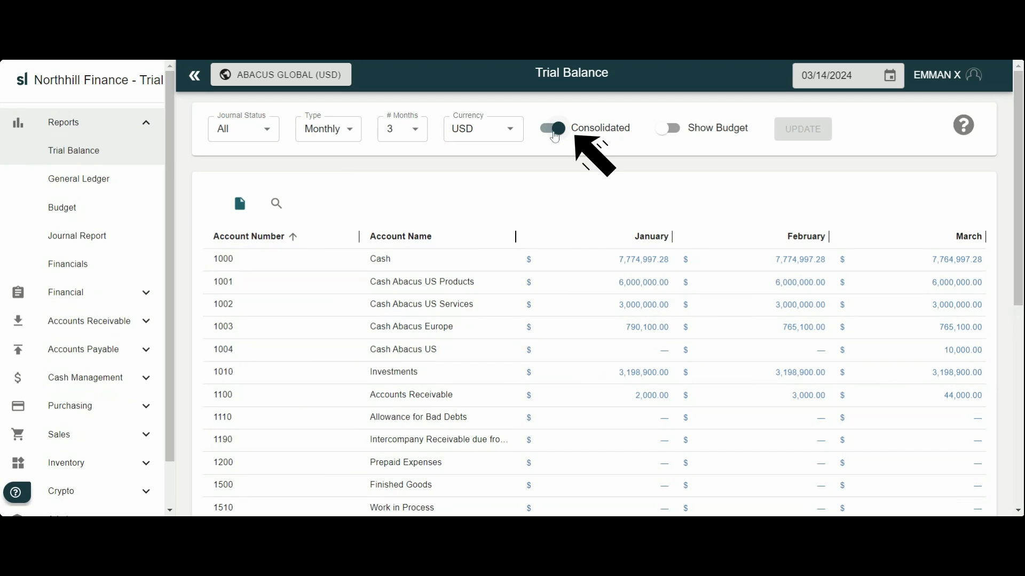
# Refresh the Abacus Global trial balance without consolidation and filter its accounts by "inter"
pyautogui.click(604, 133)
pyautogui.click(793, 127)
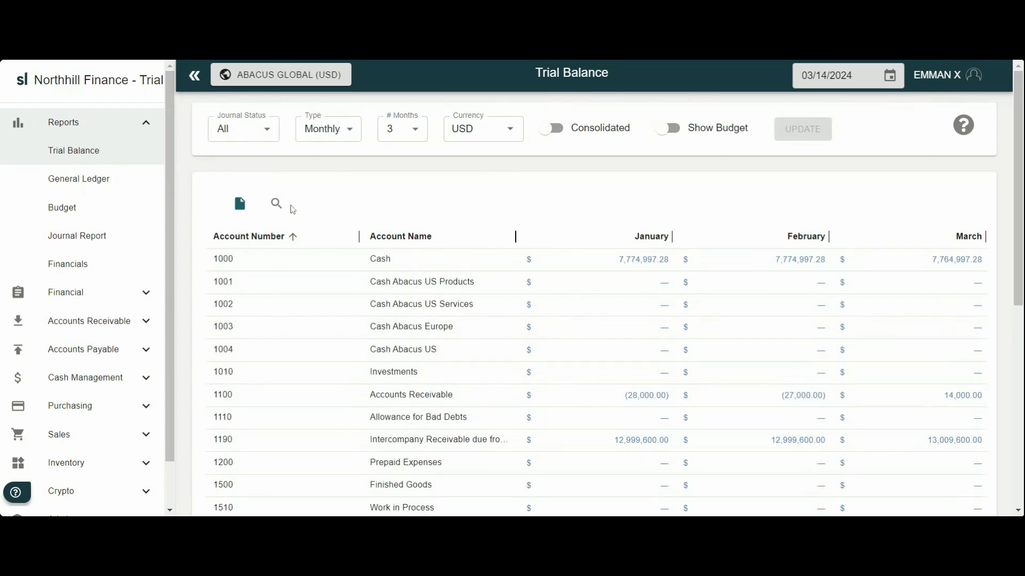
pyautogui.click(277, 204)
pyautogui.write('inter')
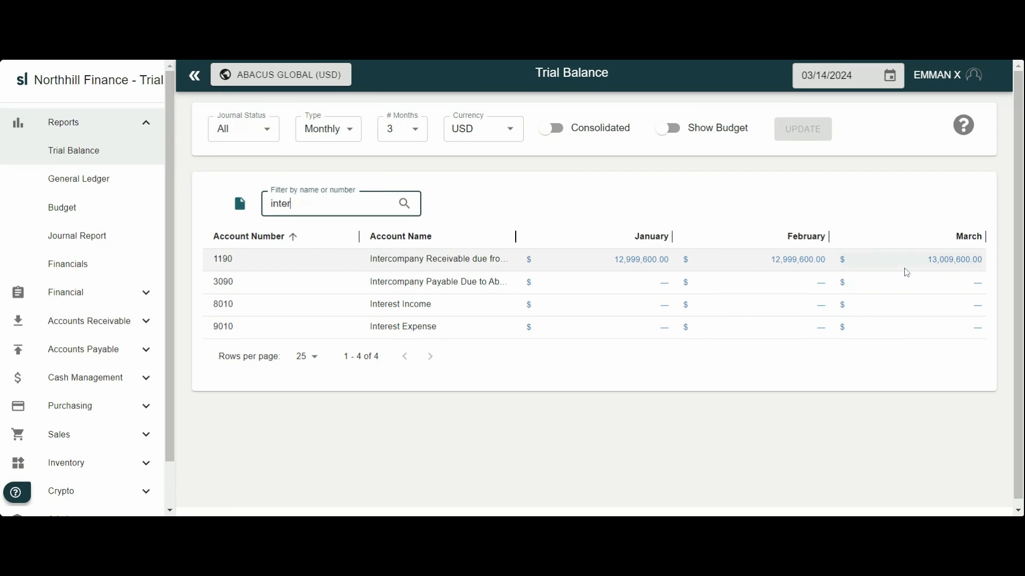
# Switch the filtered trial balance to Abacus US and refresh it with consolidation turned on
pyautogui.click(306, 80)
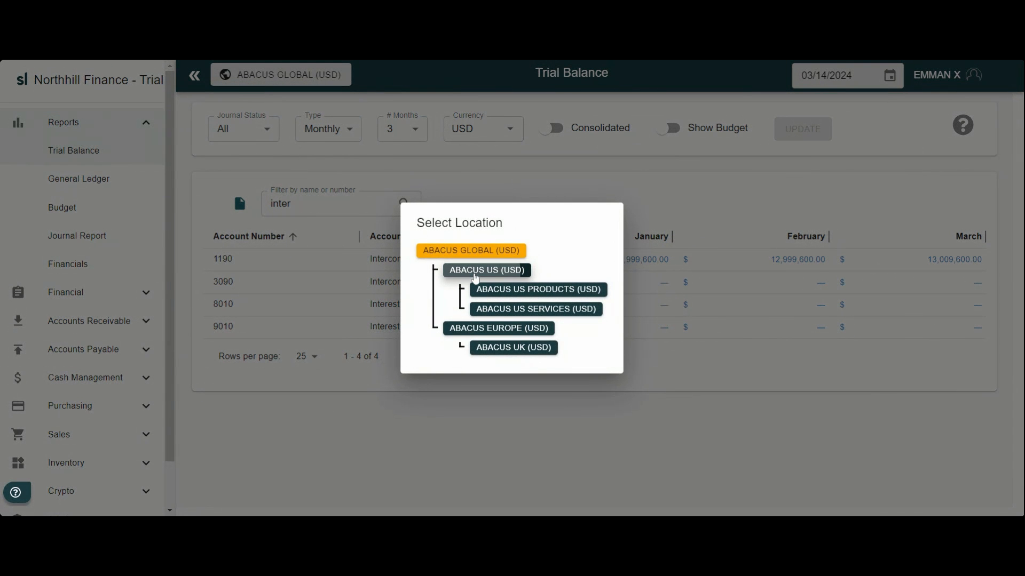
pyautogui.click(484, 270)
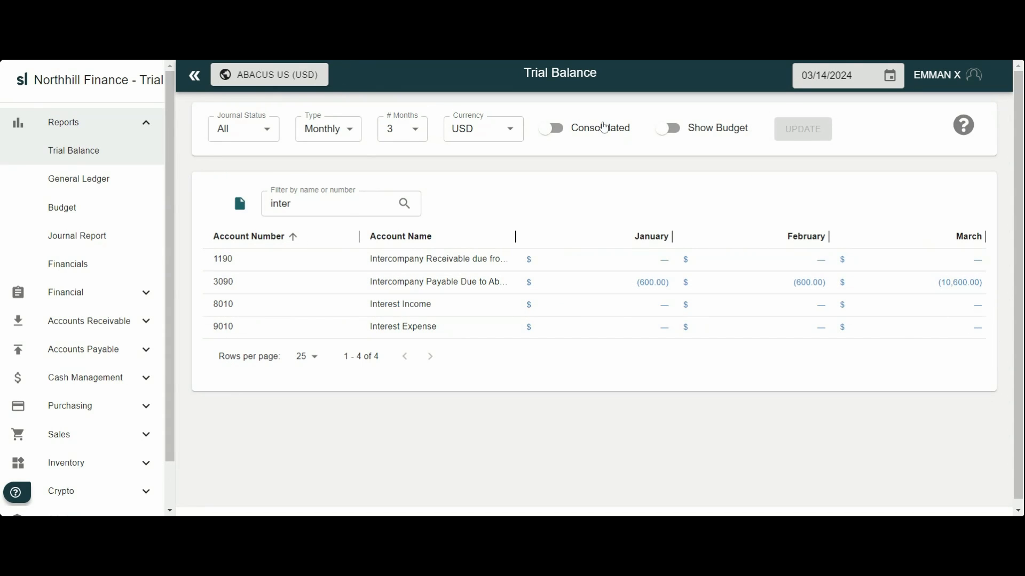
pyautogui.click(566, 135)
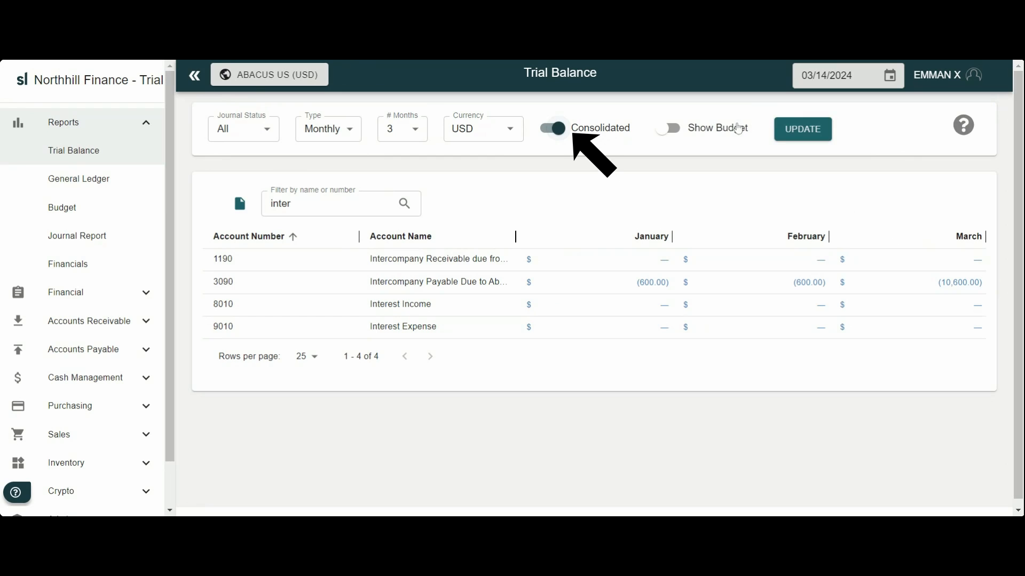
pyautogui.click(806, 129)
# Return the consolidated trial balance to the Abacus Global location and close the location selection
pyautogui.click(288, 75)
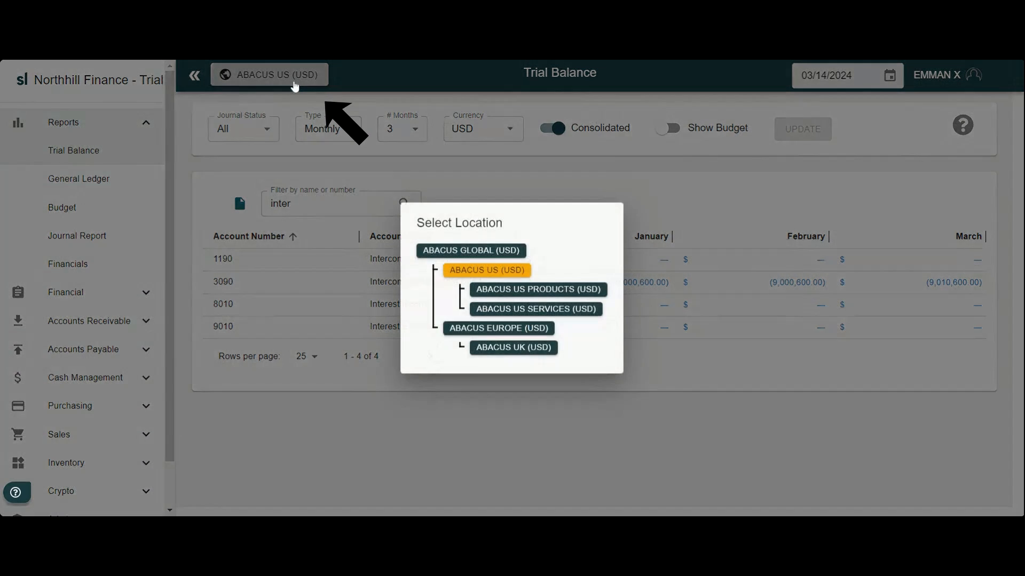
pyautogui.click(470, 250)
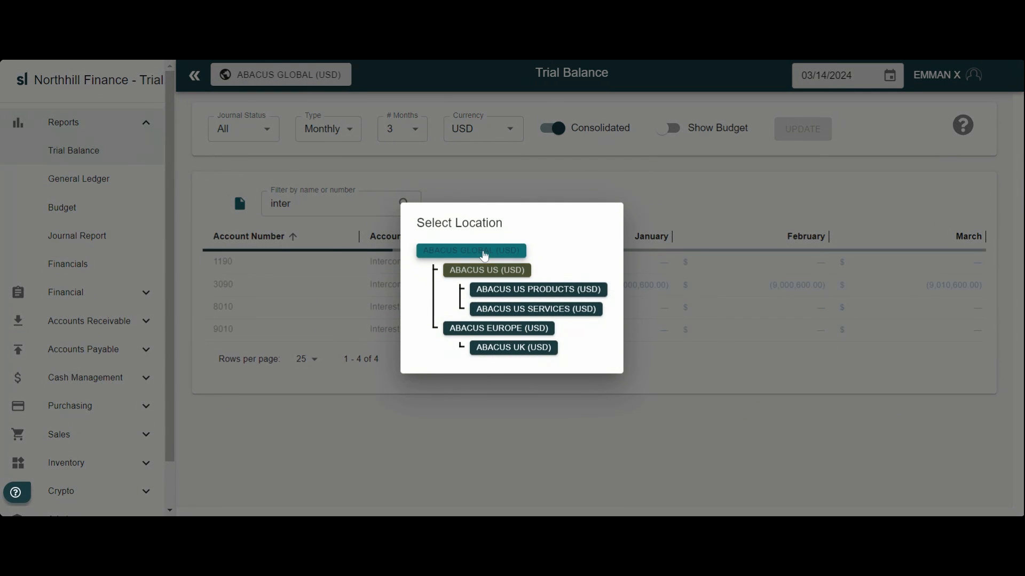
pyautogui.click(716, 215)
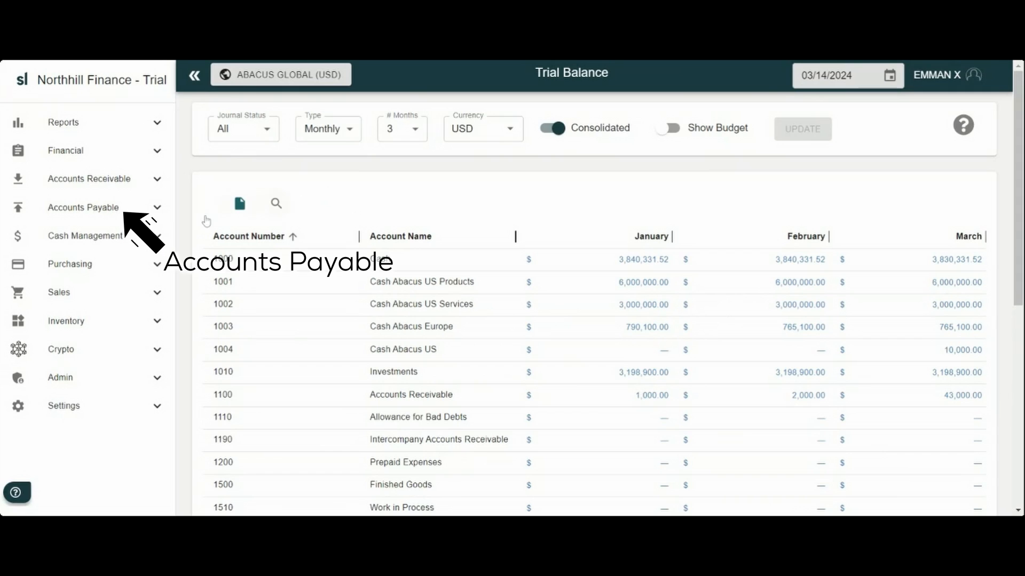
# Start a new accounts payable bill and set its vendor to Vendor A
pyautogui.click(115, 209)
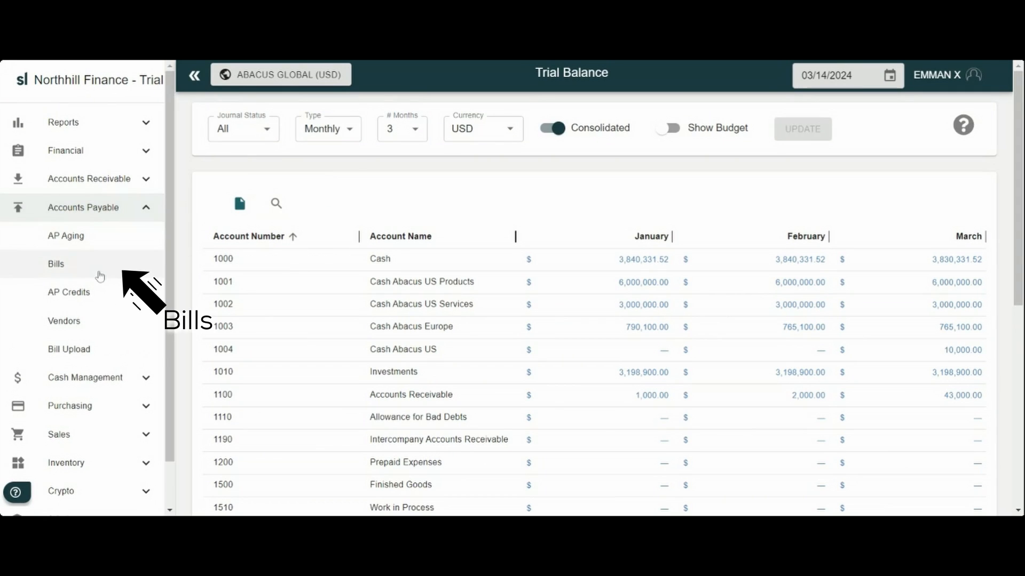
pyautogui.click(99, 274)
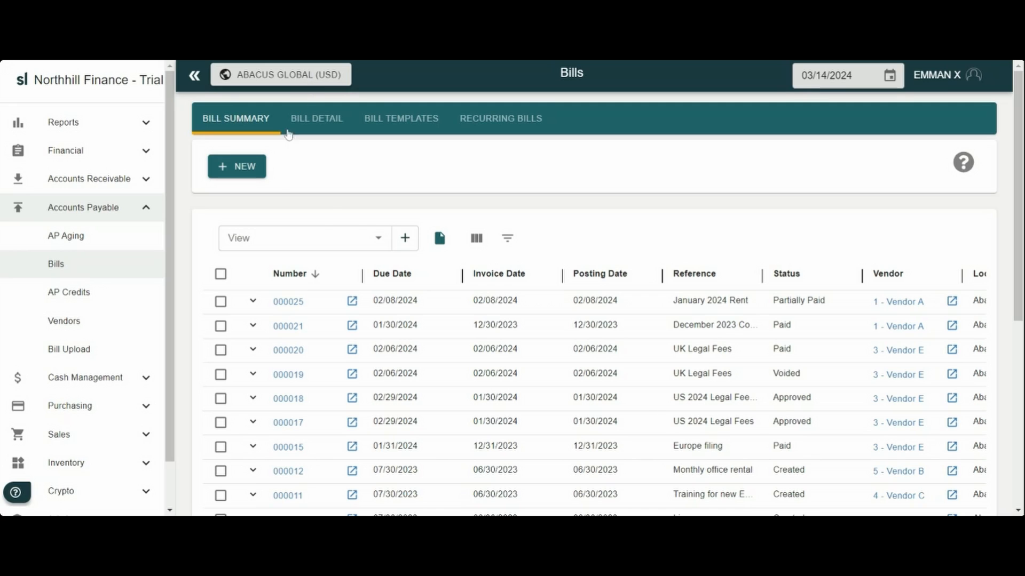
pyautogui.click(259, 168)
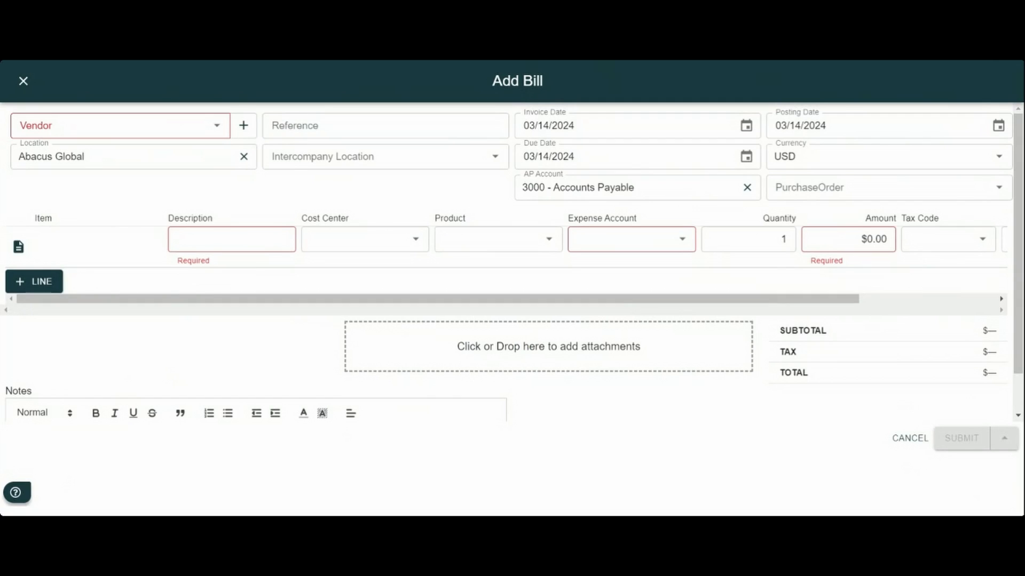
pyautogui.write('vendor A')
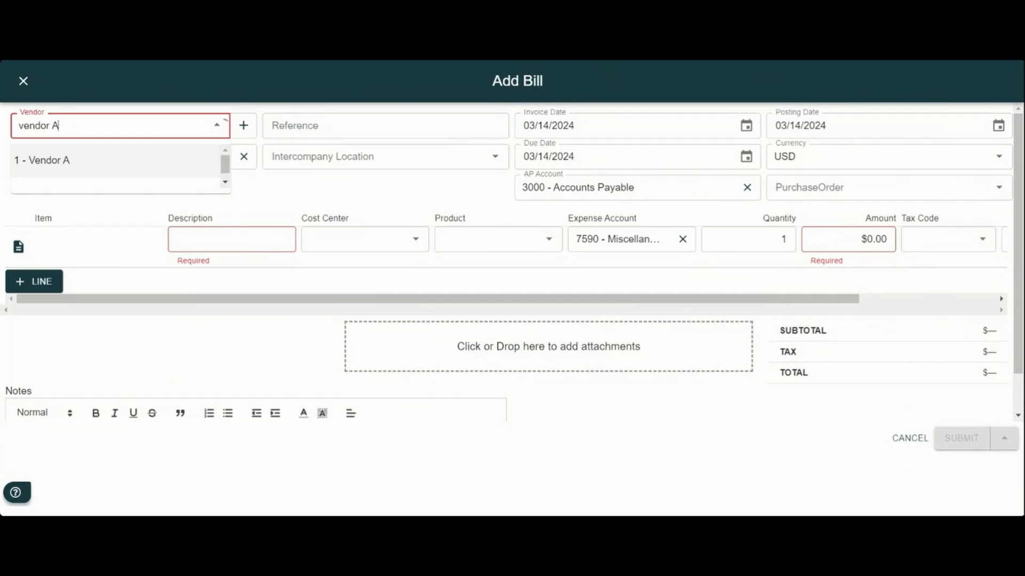
pyautogui.click(178, 160)
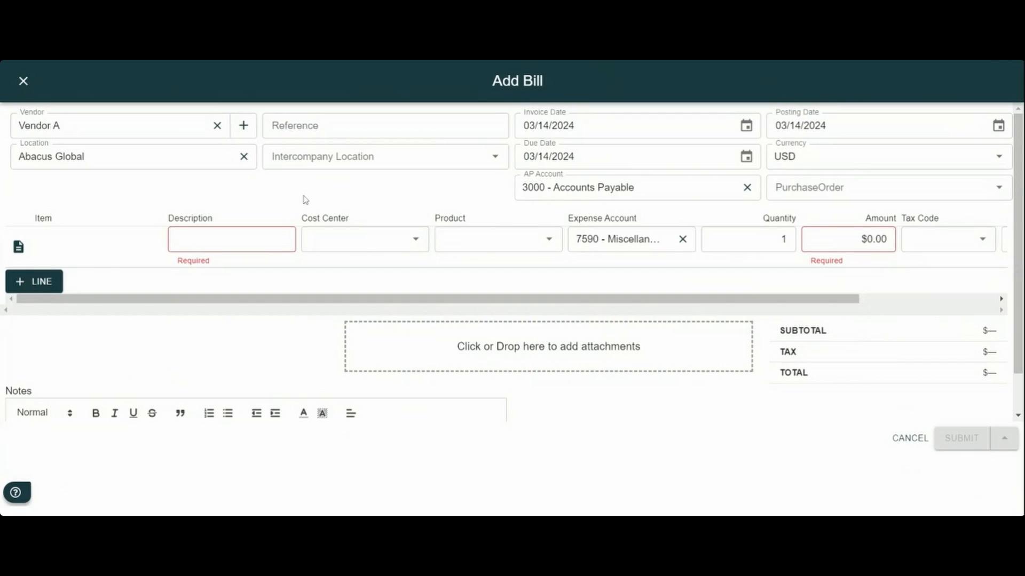
# Set the bill's reference to Rental and its intercompany location to Abacus US
pyautogui.click(380, 136)
pyautogui.write('Rental')
pyautogui.click(427, 202)
pyautogui.click(367, 160)
pyautogui.write('Abacus US')
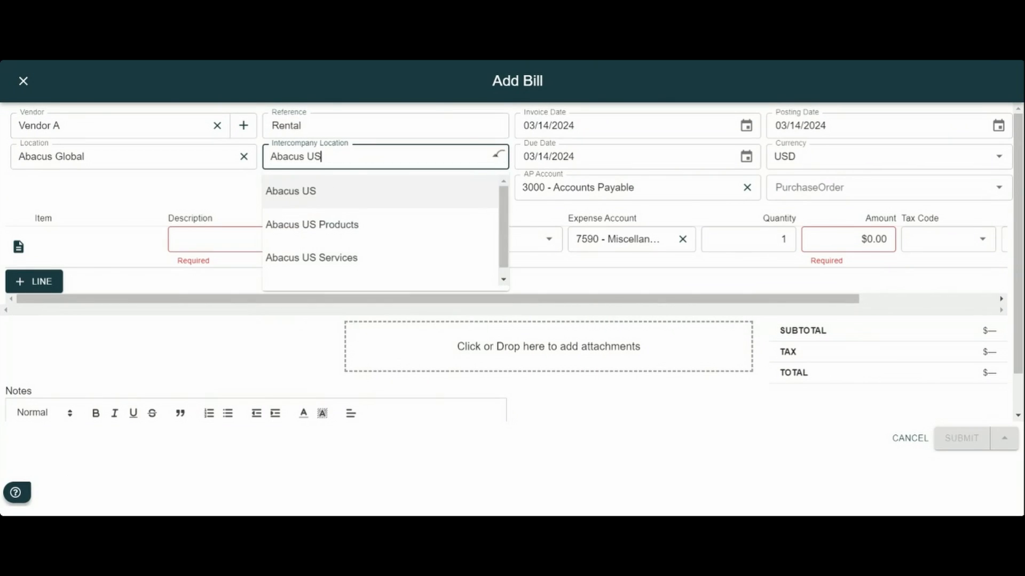
pyautogui.click(324, 202)
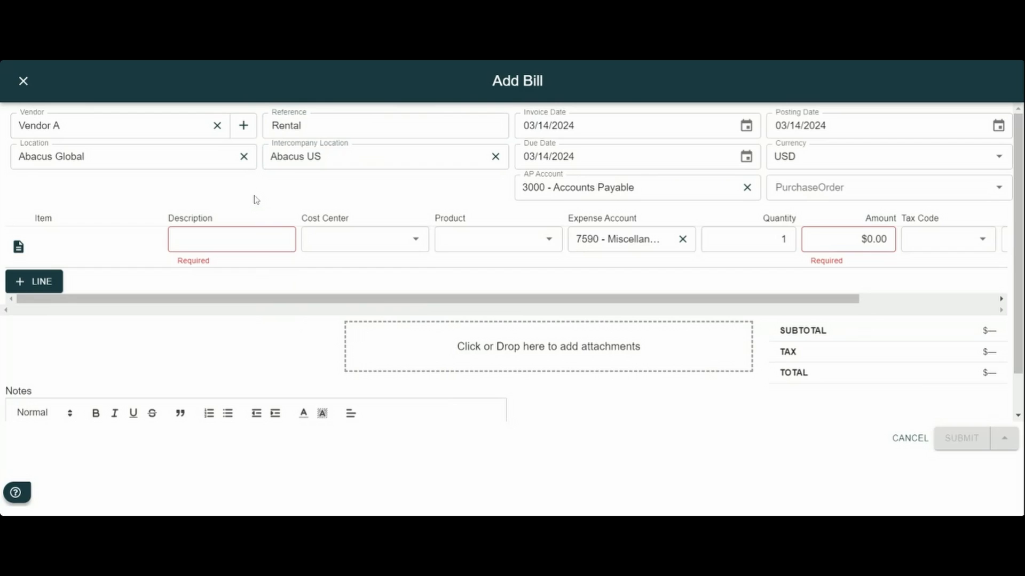
# Describe the bill line as Rental Expense and assign it to expense account 7300 - Rent
pyautogui.click(231, 239)
pyautogui.write('Rental Expense')
pyautogui.click(318, 296)
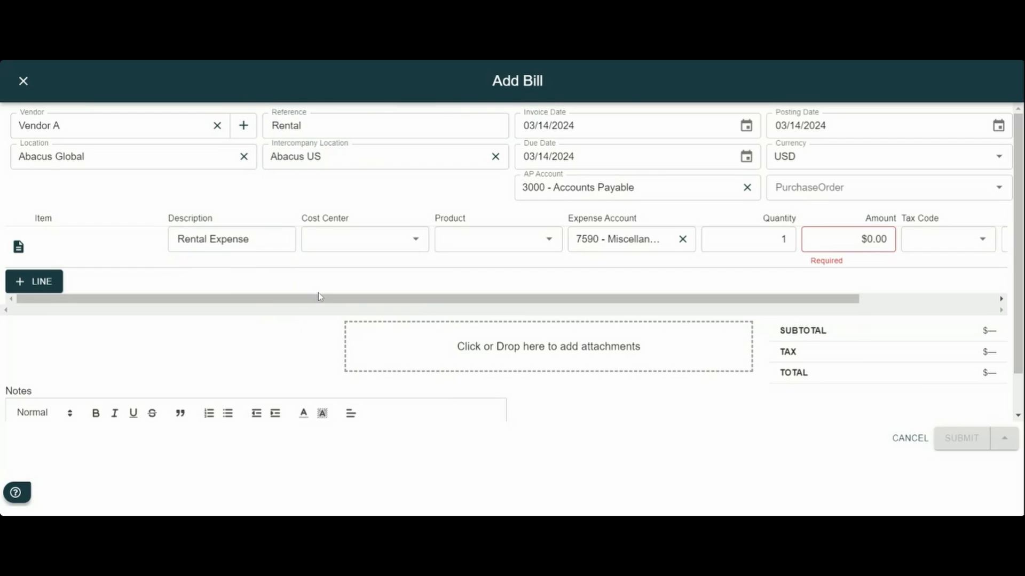
pyautogui.click(683, 239)
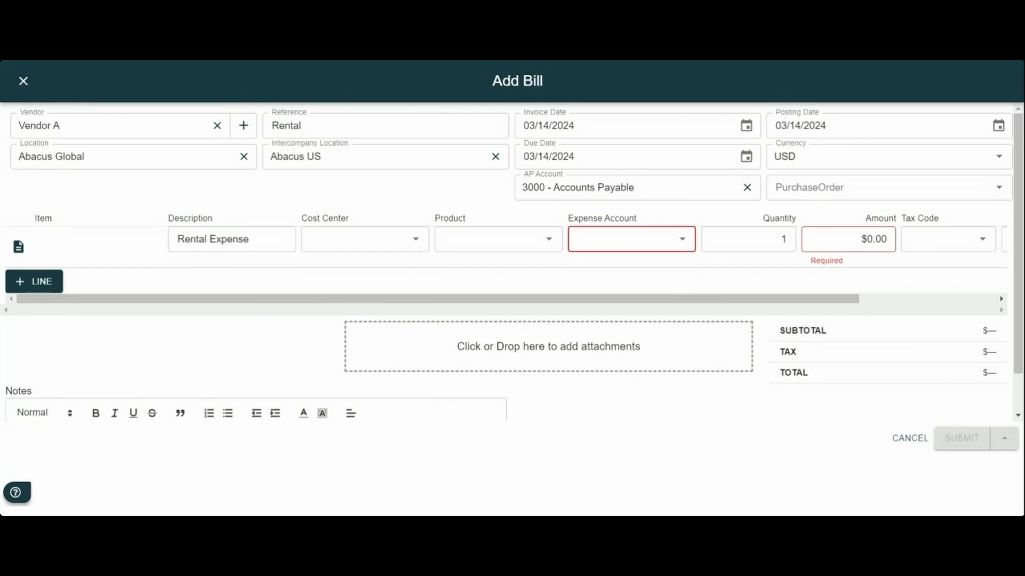
pyautogui.write('Rent')
pyautogui.click(634, 278)
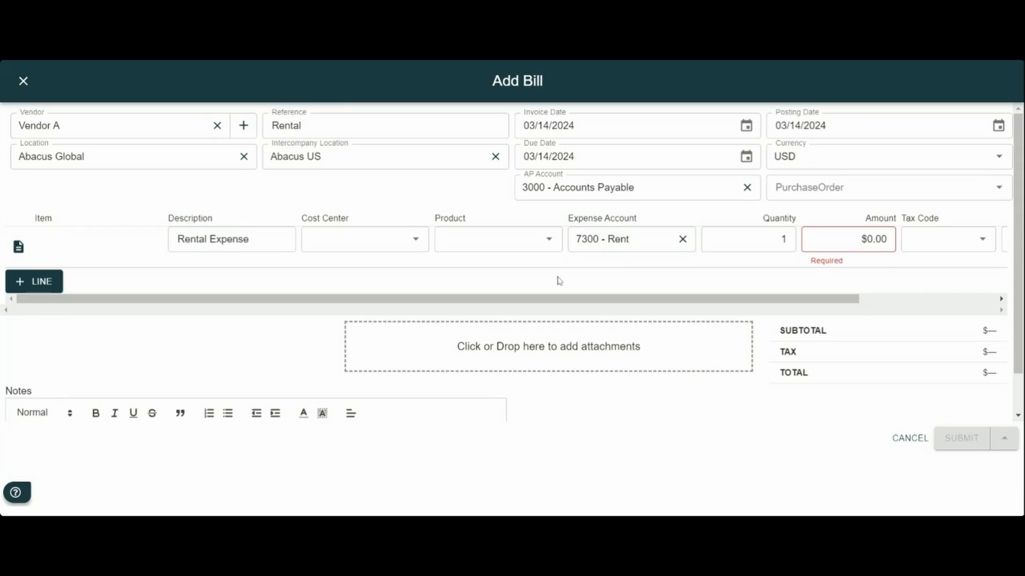
# Enter 20,000 as the rent line's amount and submit the bill
pyautogui.click(848, 239)
pyautogui.write('20000')
pyautogui.click(767, 286)
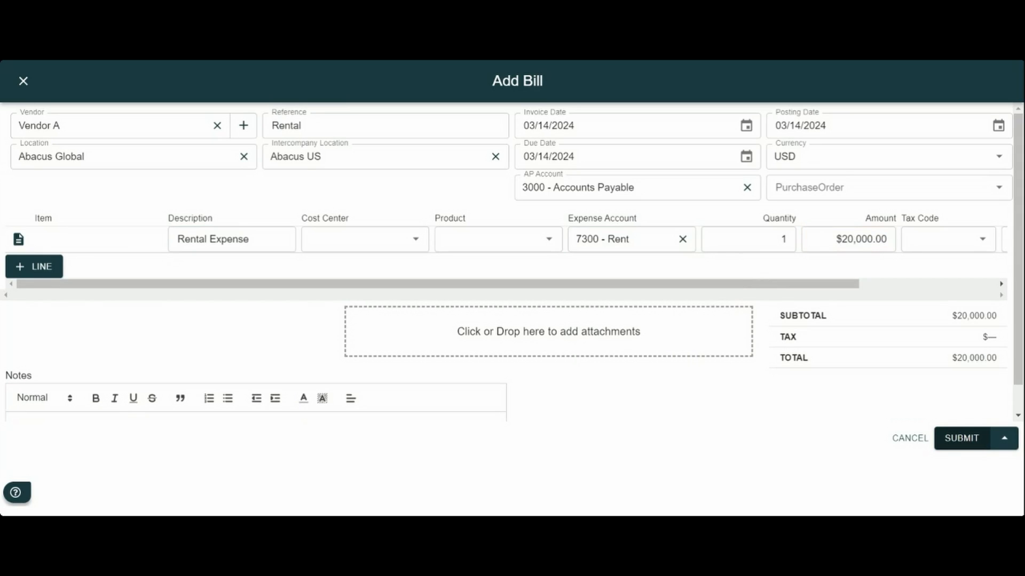
pyautogui.click(961, 438)
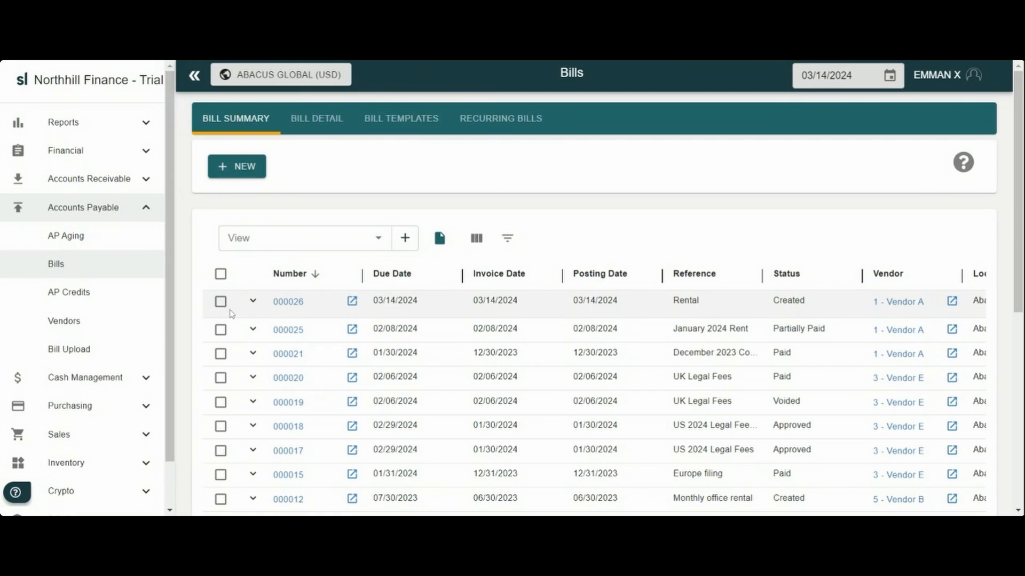
# Approve the Rental bill for Vendor A in the bill summary
pyautogui.click(220, 302)
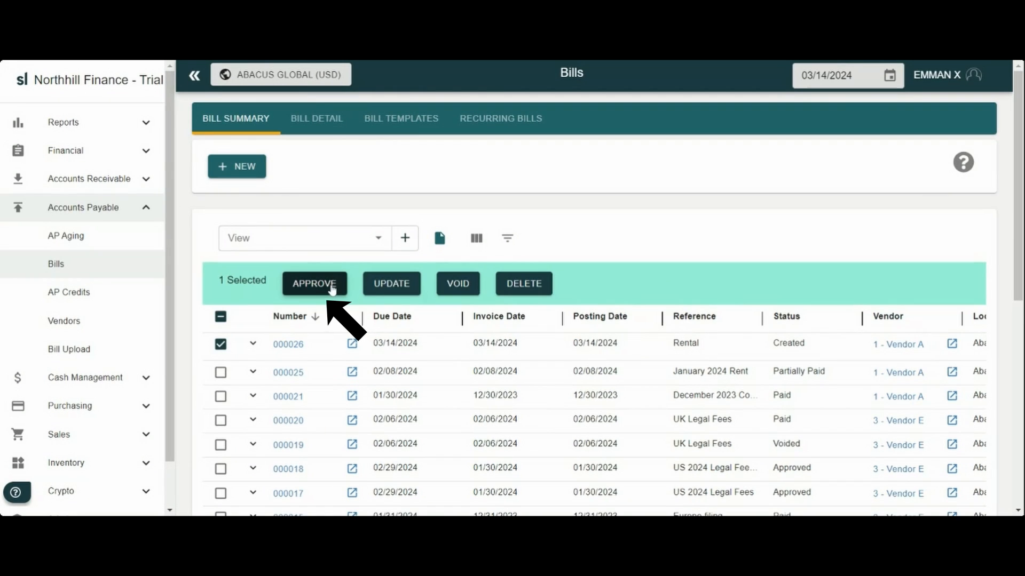
pyautogui.click(331, 288)
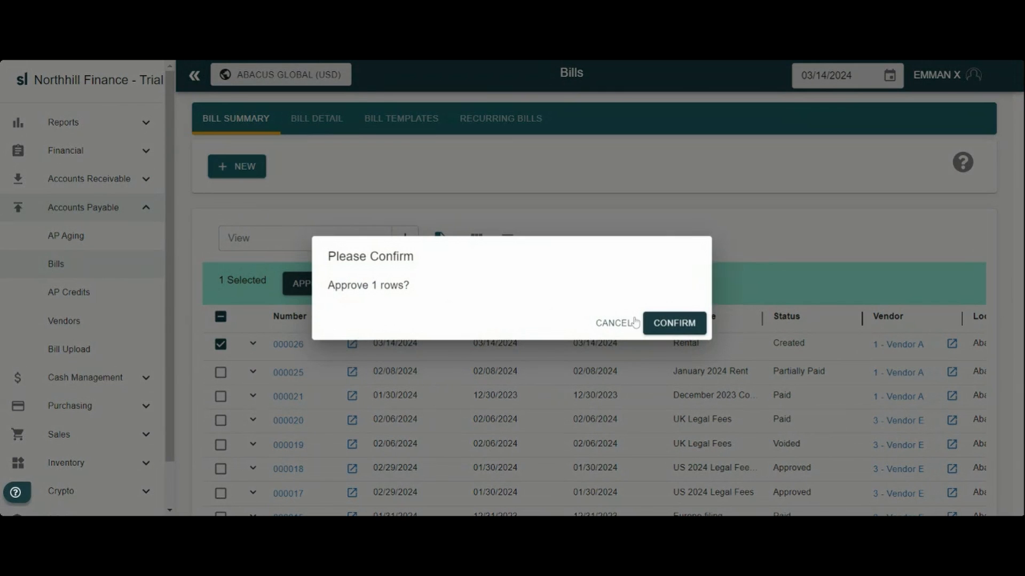
pyautogui.click(674, 324)
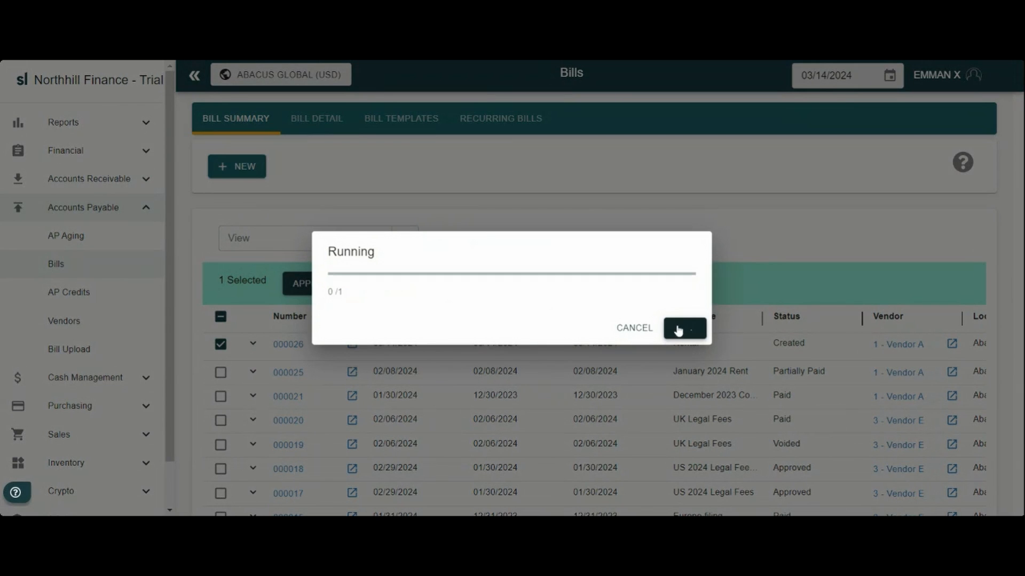
pyautogui.click(678, 328)
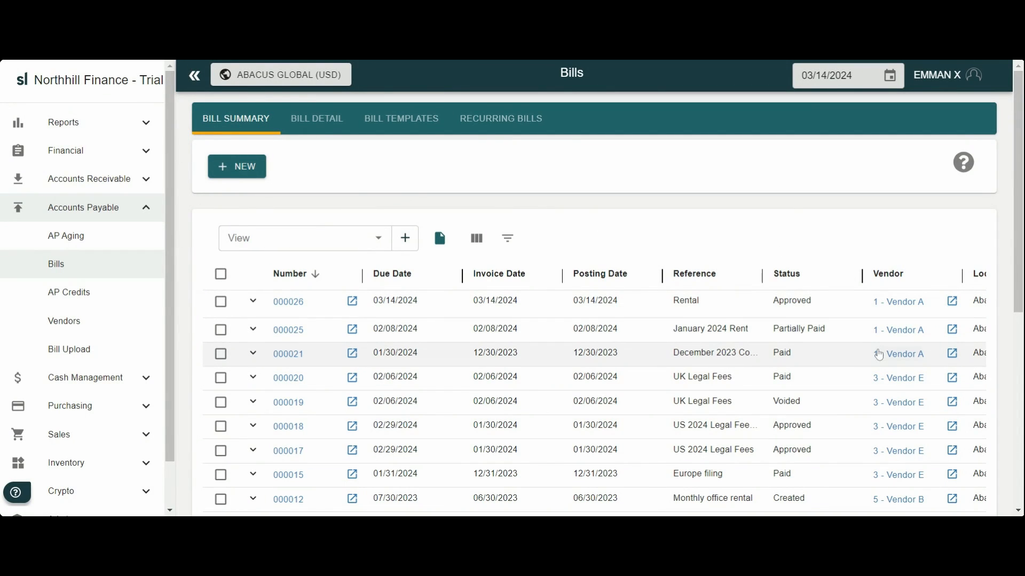
# Create the intercompany entry for the Rental bill from its Abacus US IC location, review its lines, and submit it
pyautogui.hscroll(5, 879, 354)
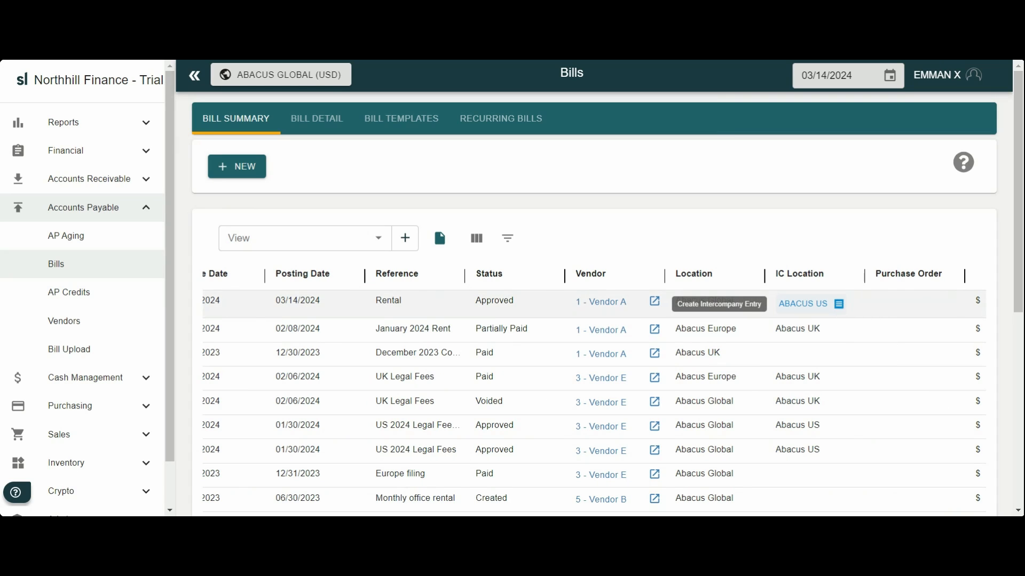
pyautogui.click(838, 304)
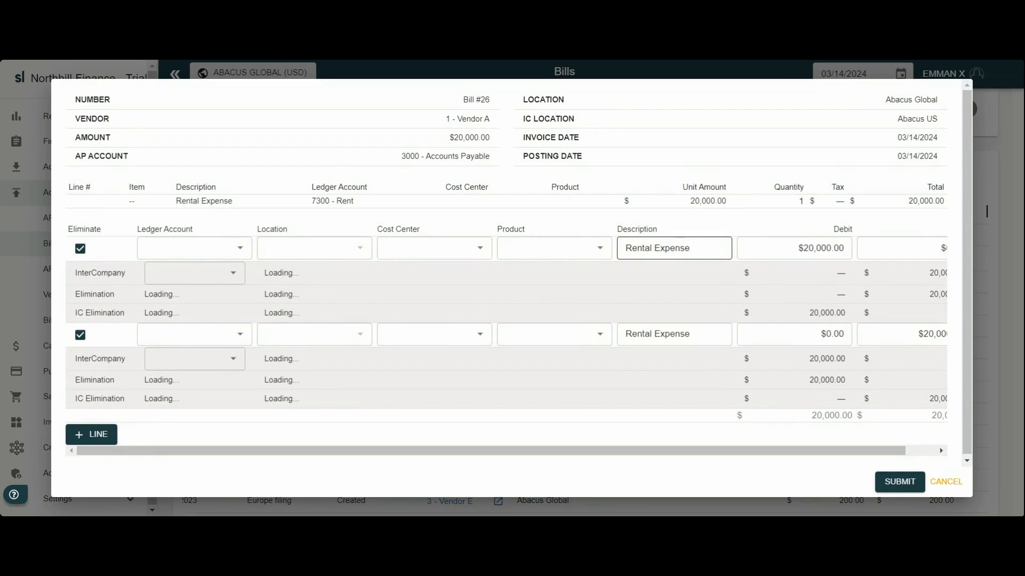
pyautogui.click(941, 451)
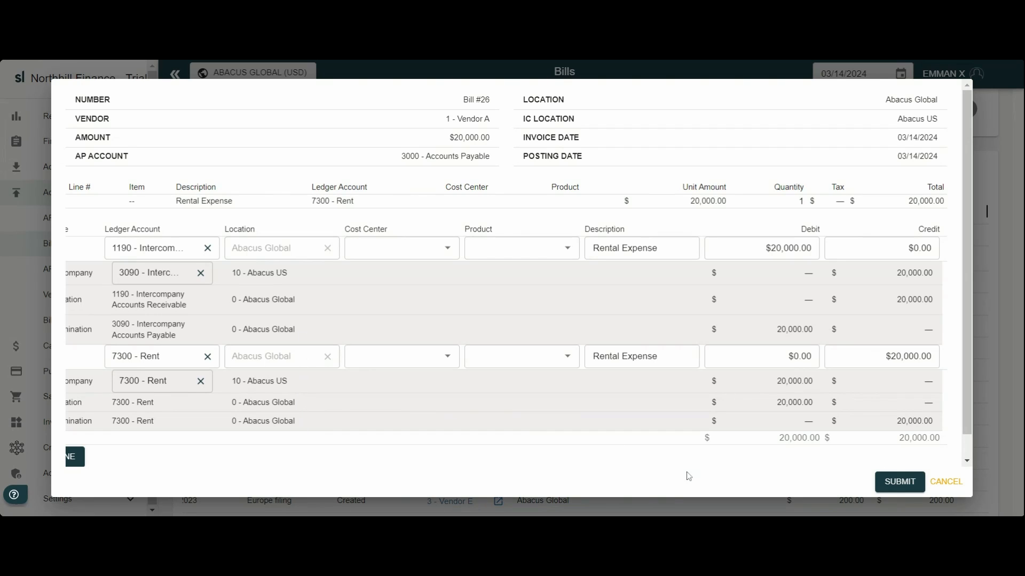
pyautogui.click(907, 486)
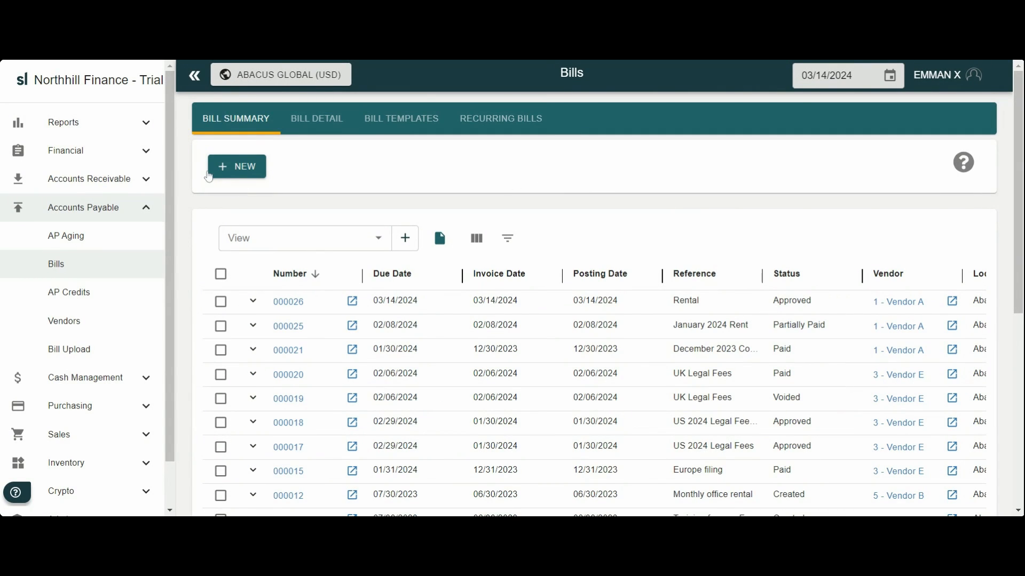
# Open the Trial Balance report for Abacus Global and refresh it with consolidation turned off
pyautogui.click(113, 131)
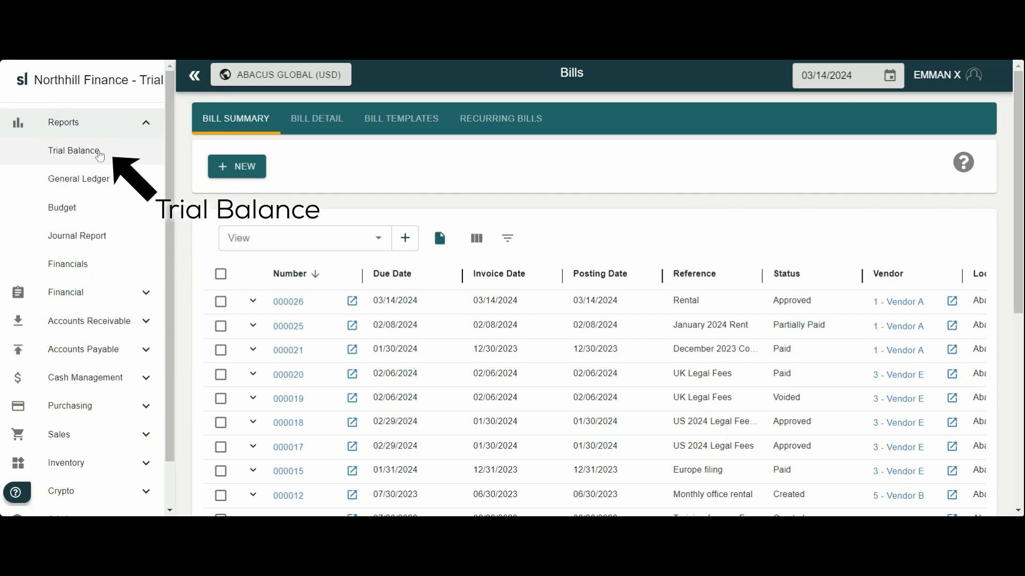
pyautogui.click(100, 152)
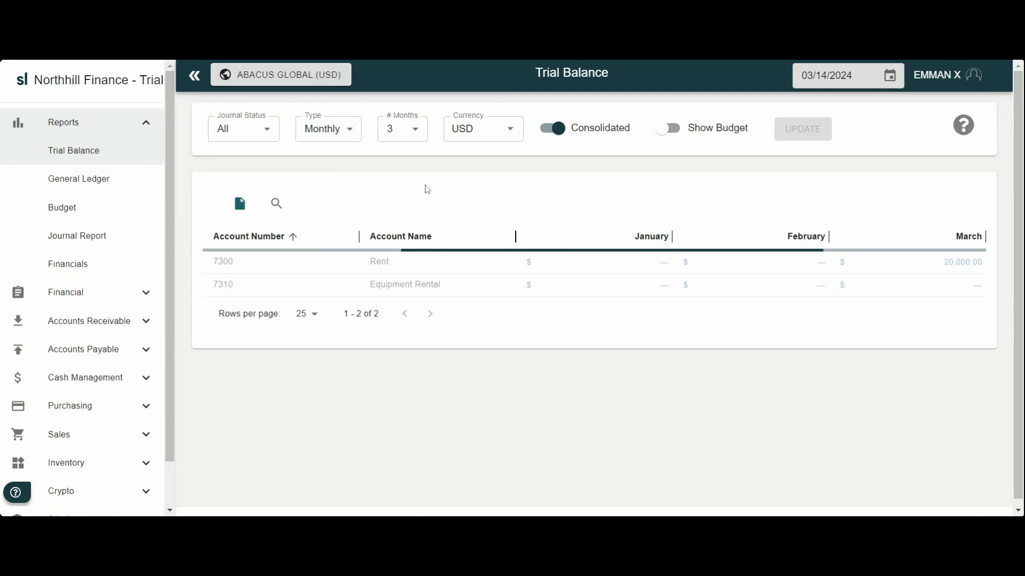
pyautogui.click(553, 128)
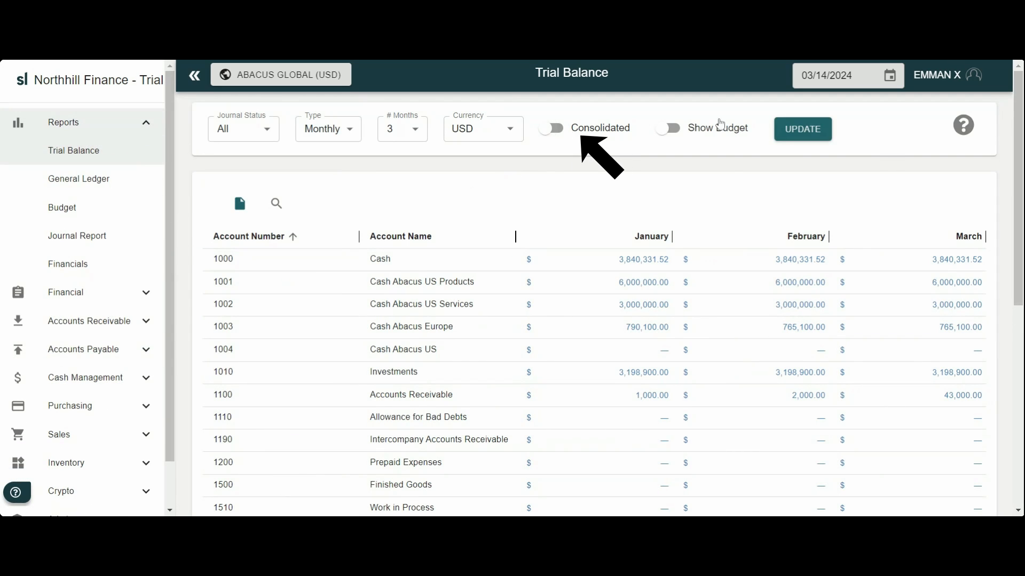
pyautogui.click(788, 129)
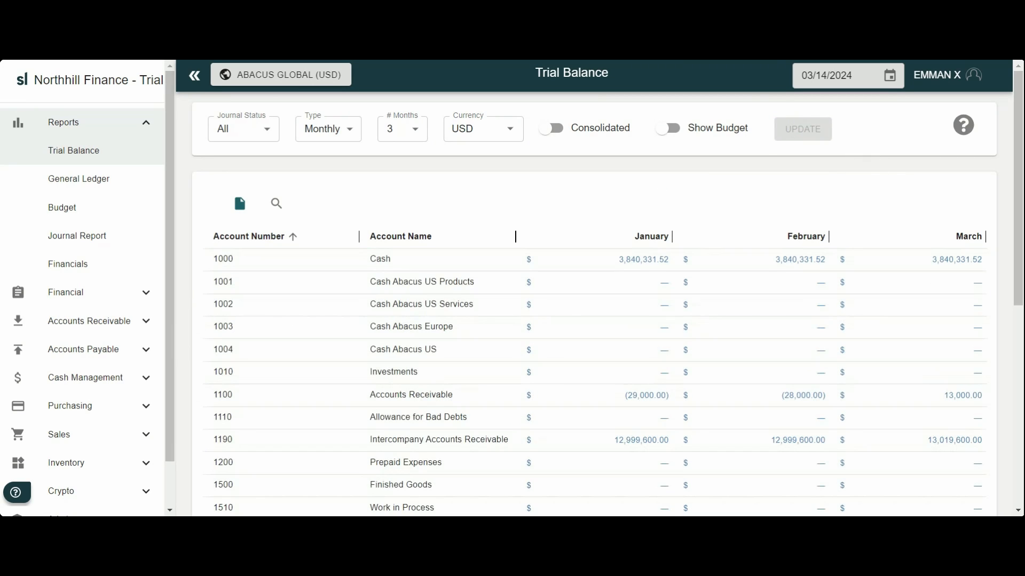
# Filter the Abacus Global trial balance by "account" and switch the location to Abacus US to compare the intercompany accounts
pyautogui.click(277, 205)
pyautogui.write('account')
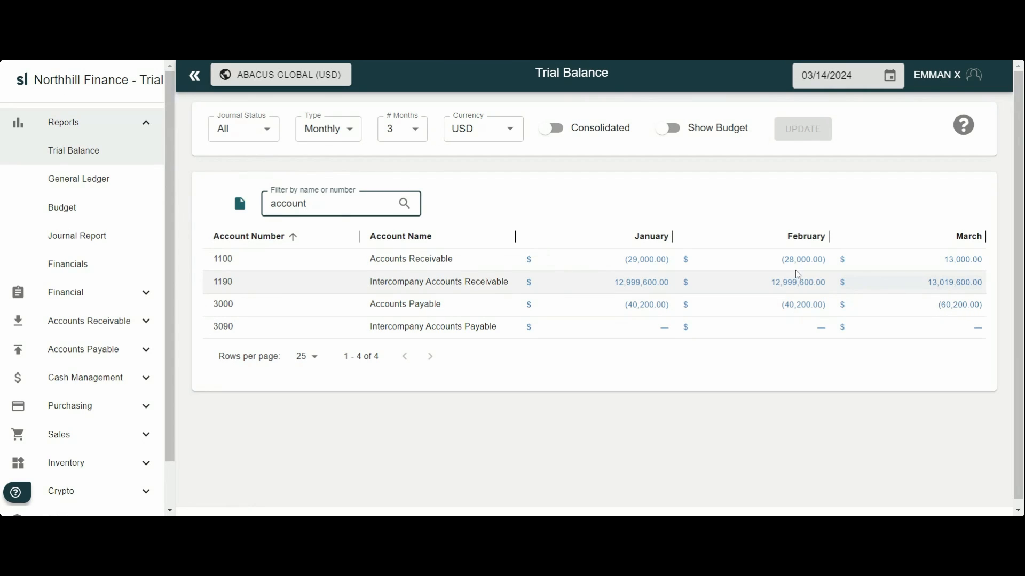
pyautogui.click(287, 83)
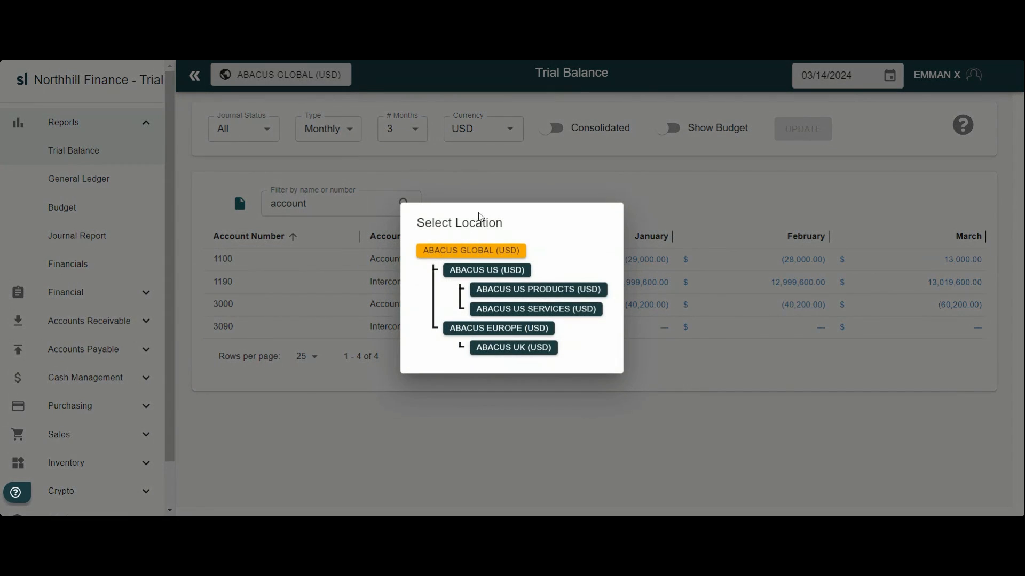
pyautogui.click(512, 275)
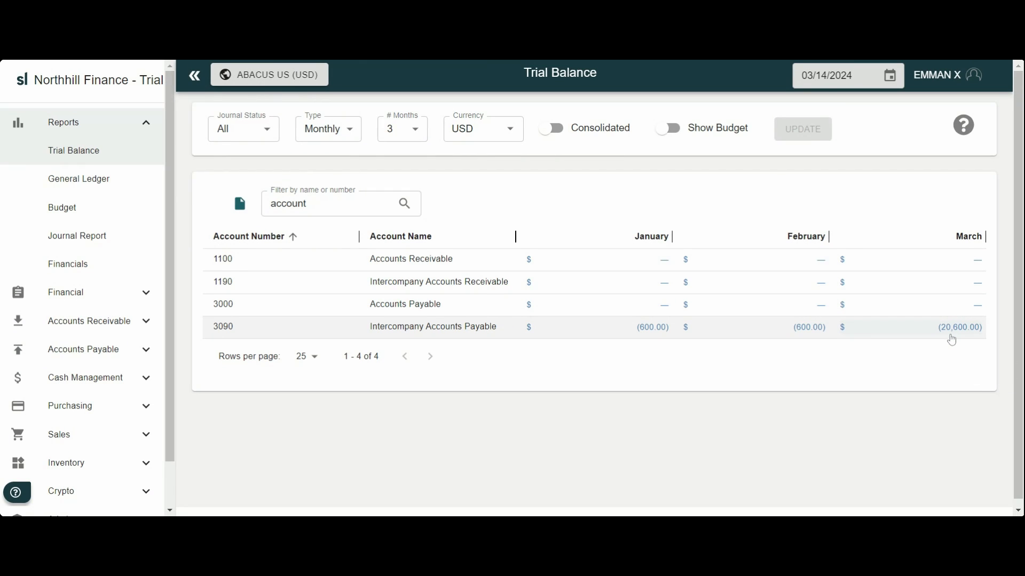
# Replace the account filter in the Abacus US trial balance with "rent" to check the rent expense
pyautogui.click(342, 203)
pyautogui.press('BackSpace')
pyautogui.press('BackSpace')
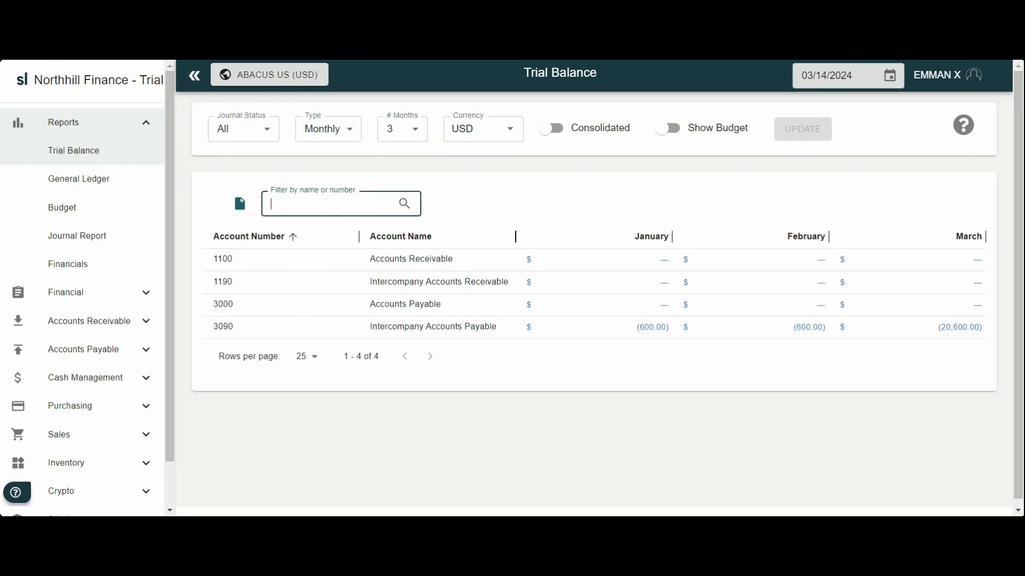
pyautogui.write('rent')
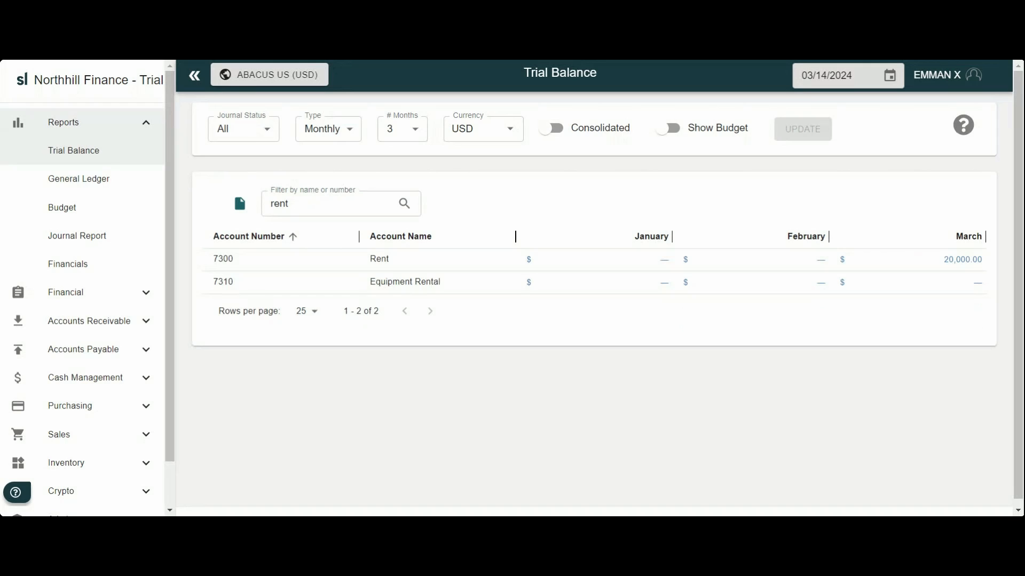
# Switch the trial balance back to Abacus Global and refresh it with consolidation turned on
pyautogui.click(282, 80)
pyautogui.click(510, 251)
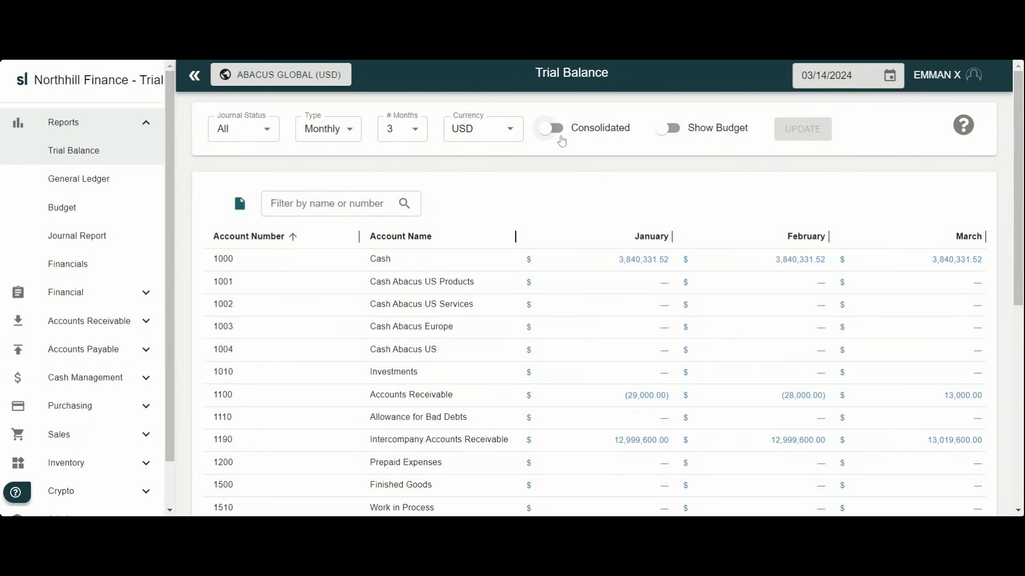
pyautogui.click(558, 136)
pyautogui.click(794, 137)
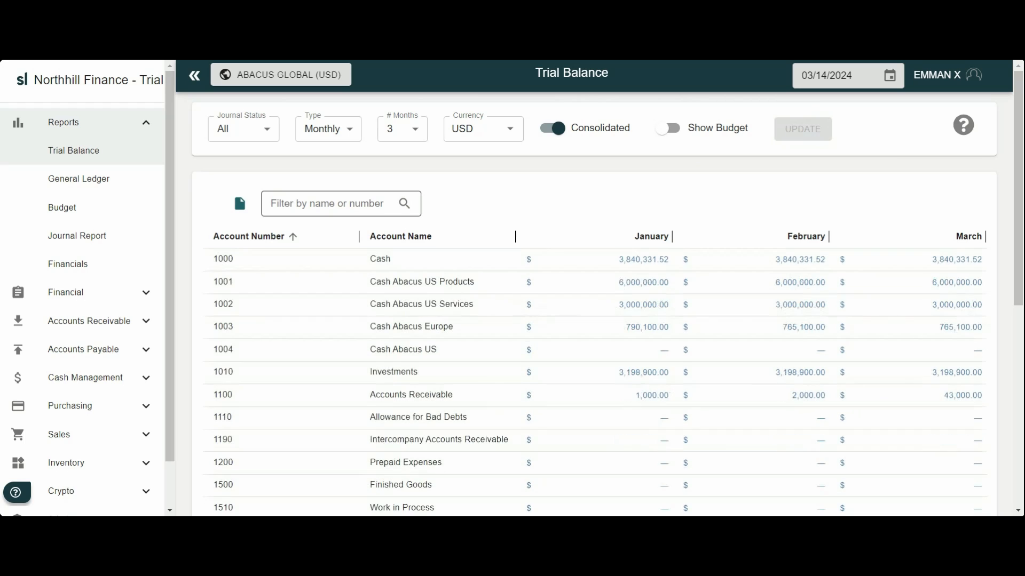
# Filter the consolidated Abacus Global trial balance by "account" and, after reviewing those balances, by "rent"
pyautogui.click(331, 204)
pyautogui.write('account')
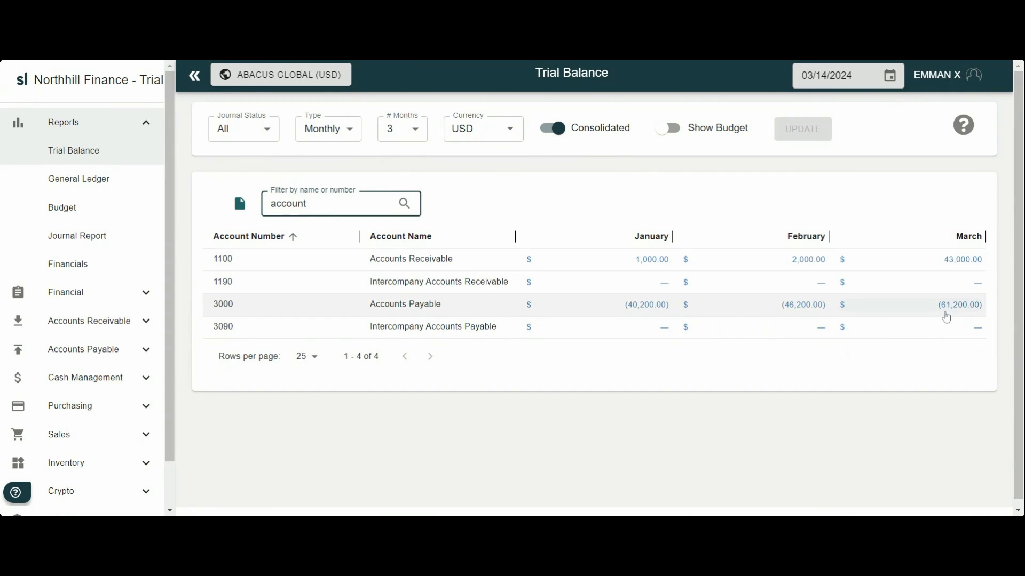
pyautogui.press('BackSpace')
pyautogui.press('BackSpace')
pyautogui.press('BackSpace')
pyautogui.press('BackSpace')
pyautogui.press('BackSpace')
pyautogui.press('BackSpace')
pyautogui.press('BackSpace')
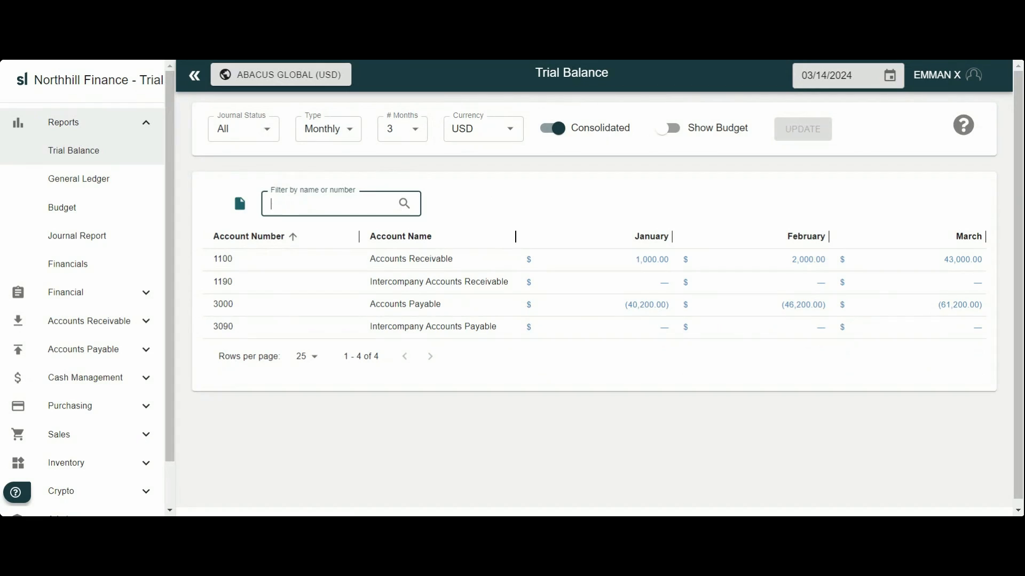
pyautogui.write('rent')
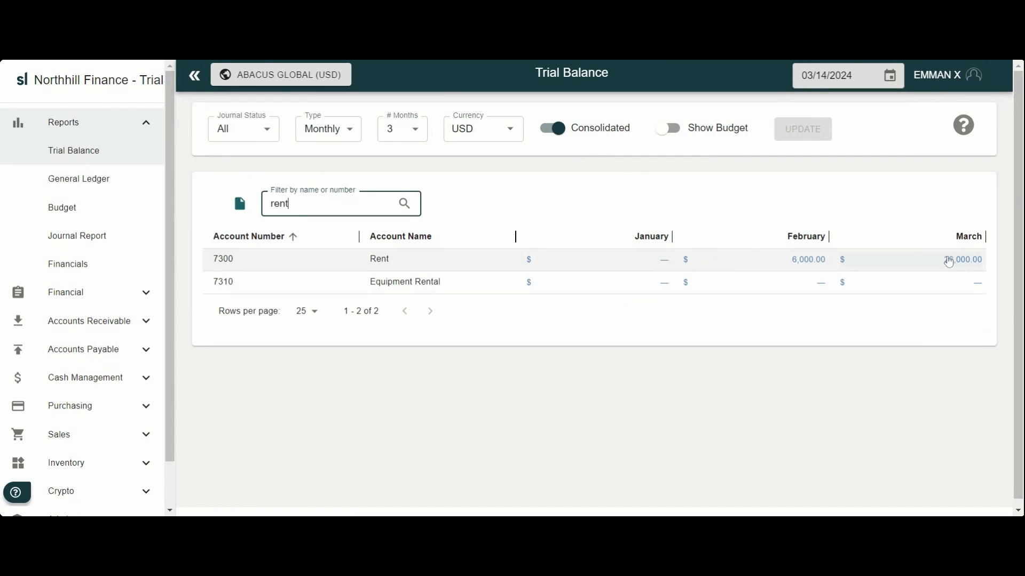
# Change the filter from "rent" back to "account" and examine the consolidated March balances of the intercompany receivable and payable accounts
pyautogui.press('BackSpace')
pyautogui.press('BackSpace')
pyautogui.write('accou')
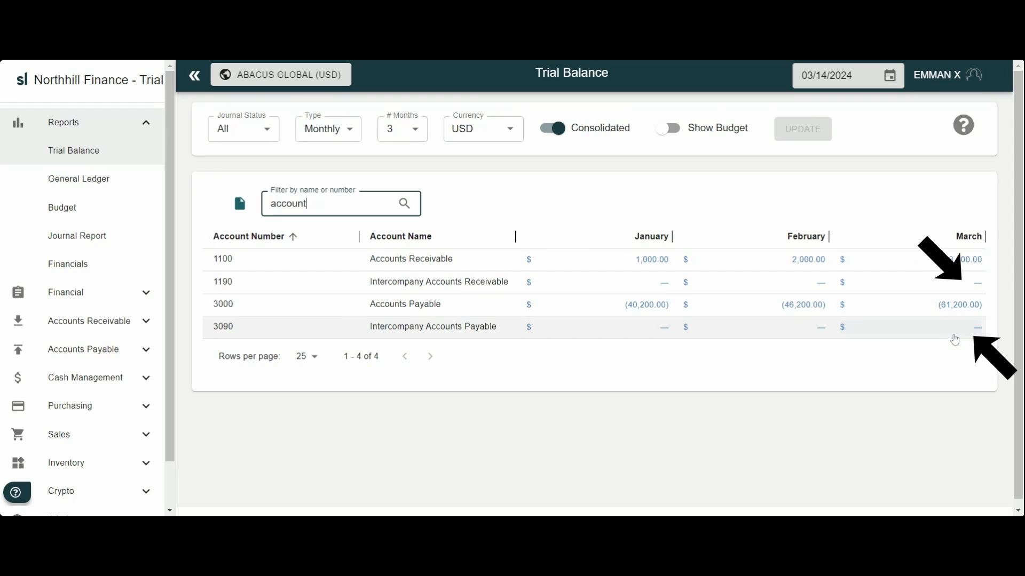
pyautogui.click(953, 338)
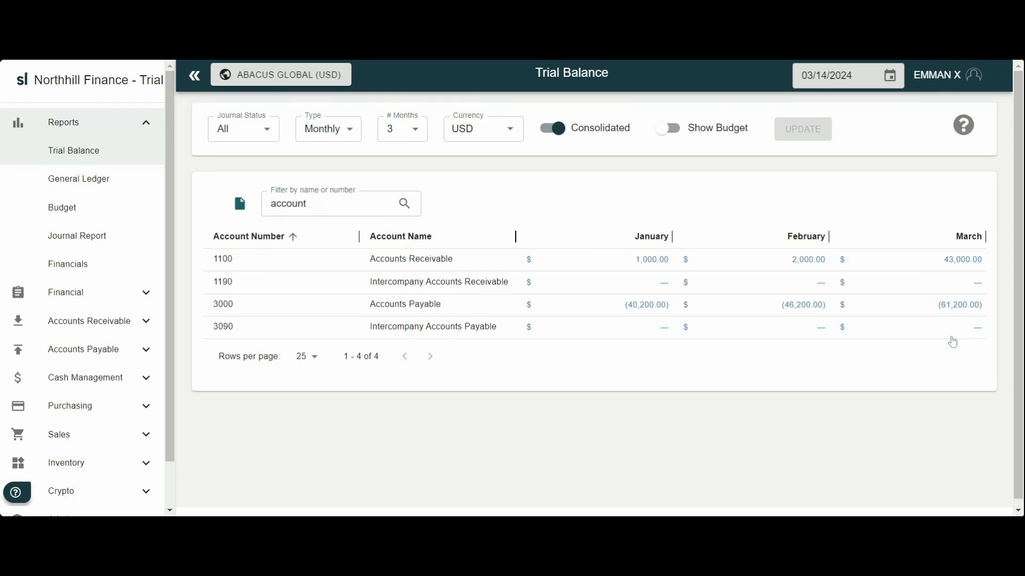